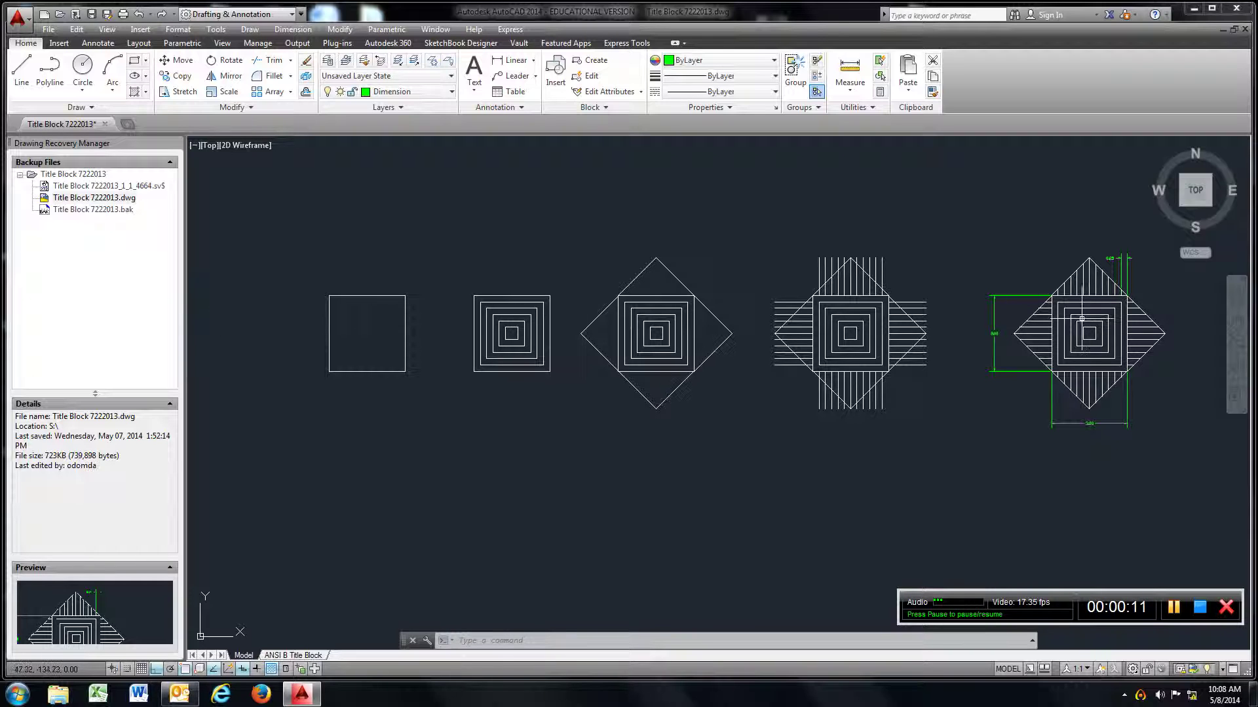
- Draw a 3-by-3 rectangle above the existing drawings, then recentre the view on it
{"action": "middle_click_drag", "start_coordinate": [364, 343], "coordinate": [566, 429]}
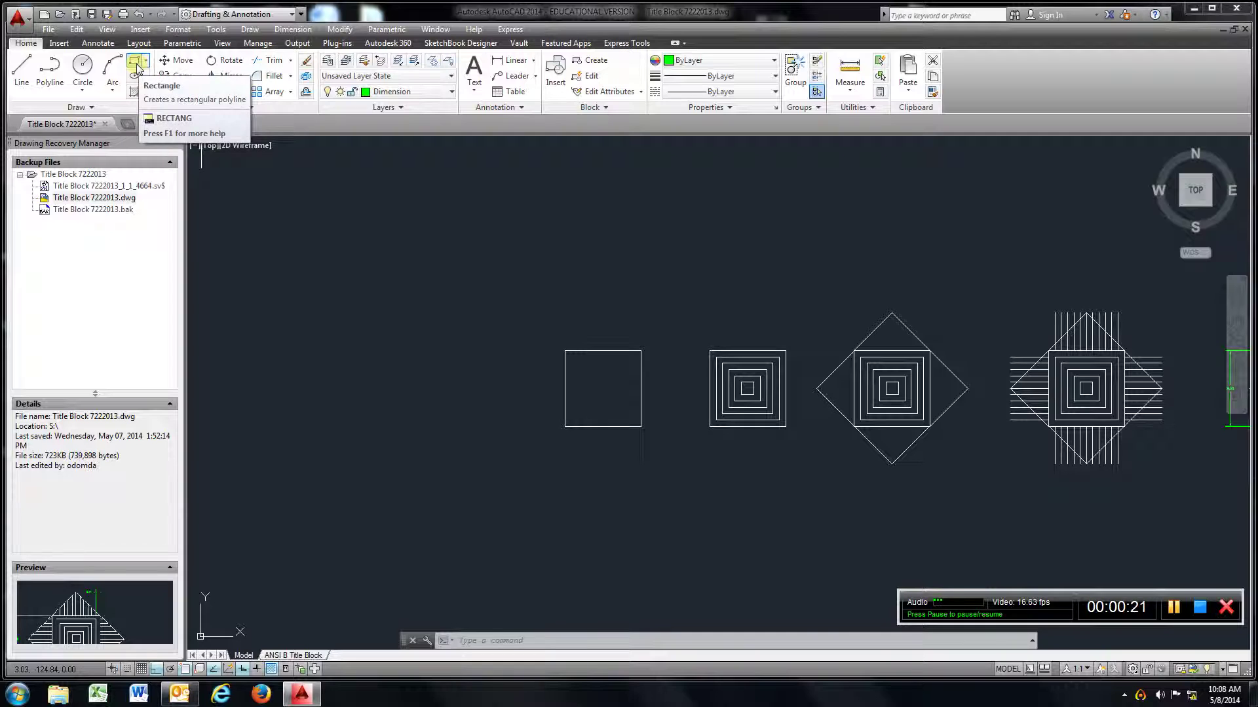
{"action": "left_click", "coordinate": [137, 66]}
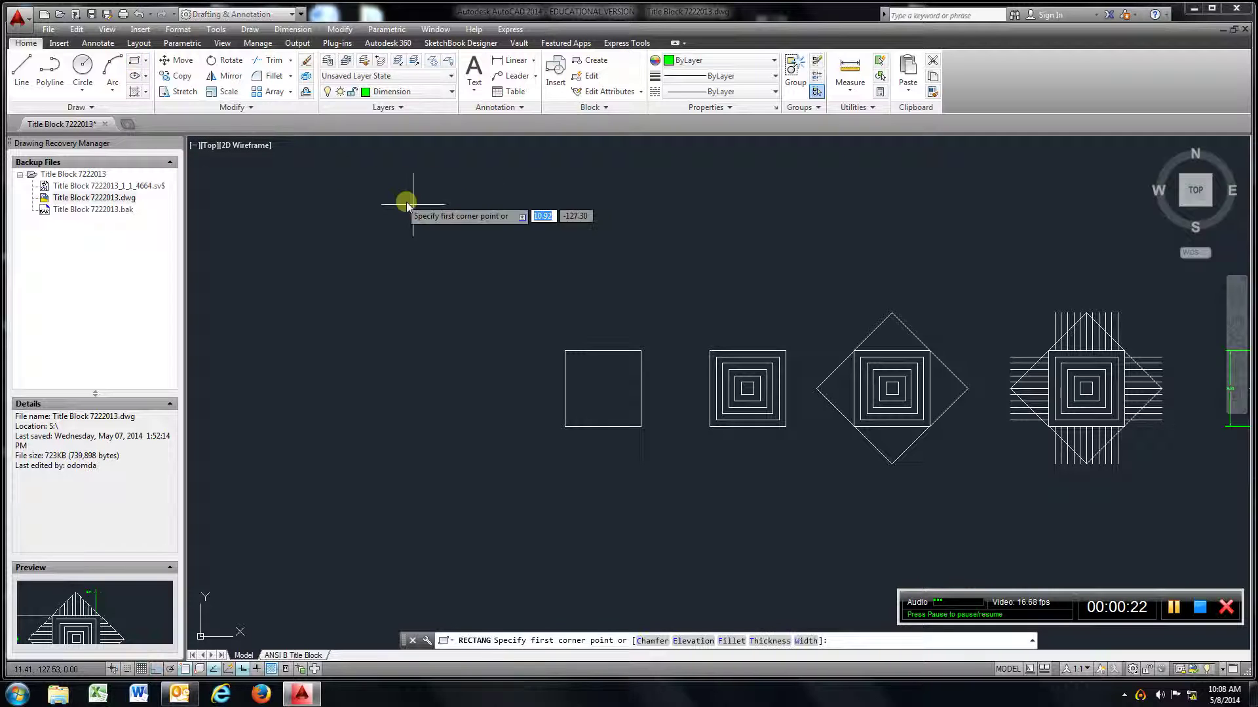
{"action": "left_click", "coordinate": [560, 206]}
{"action": "type", "text": "3"}
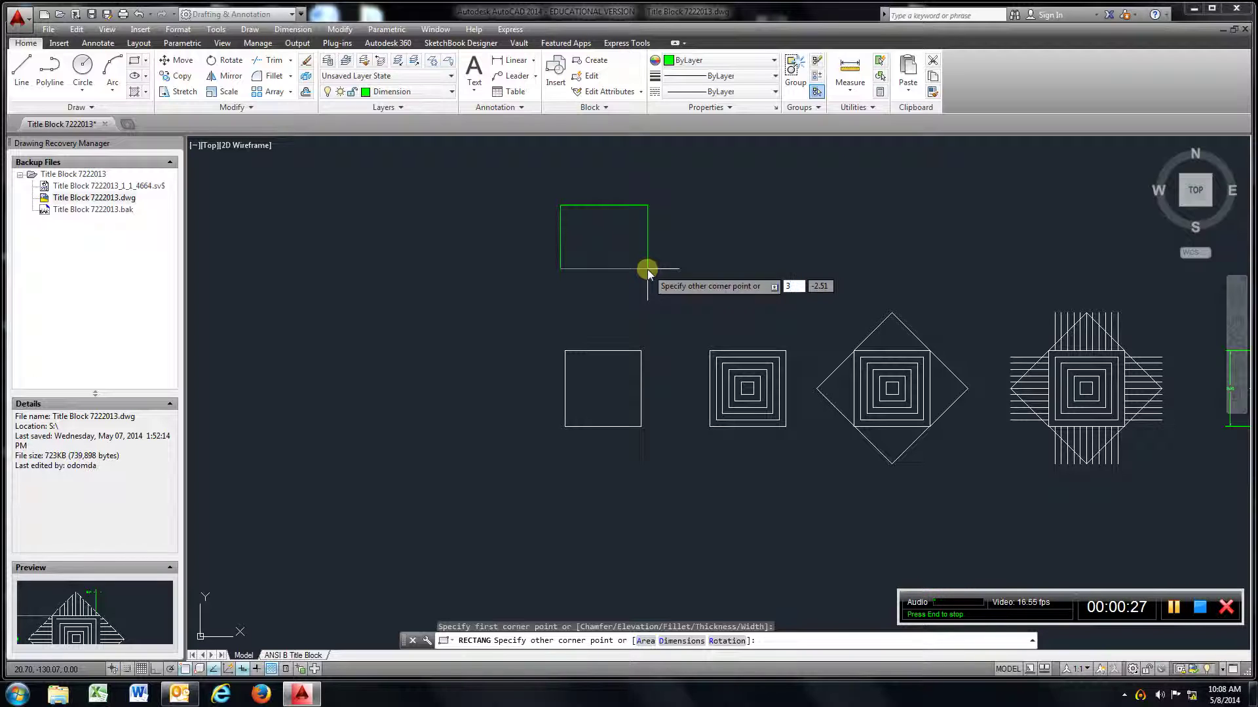
{"action": "key", "text": "Tab"}
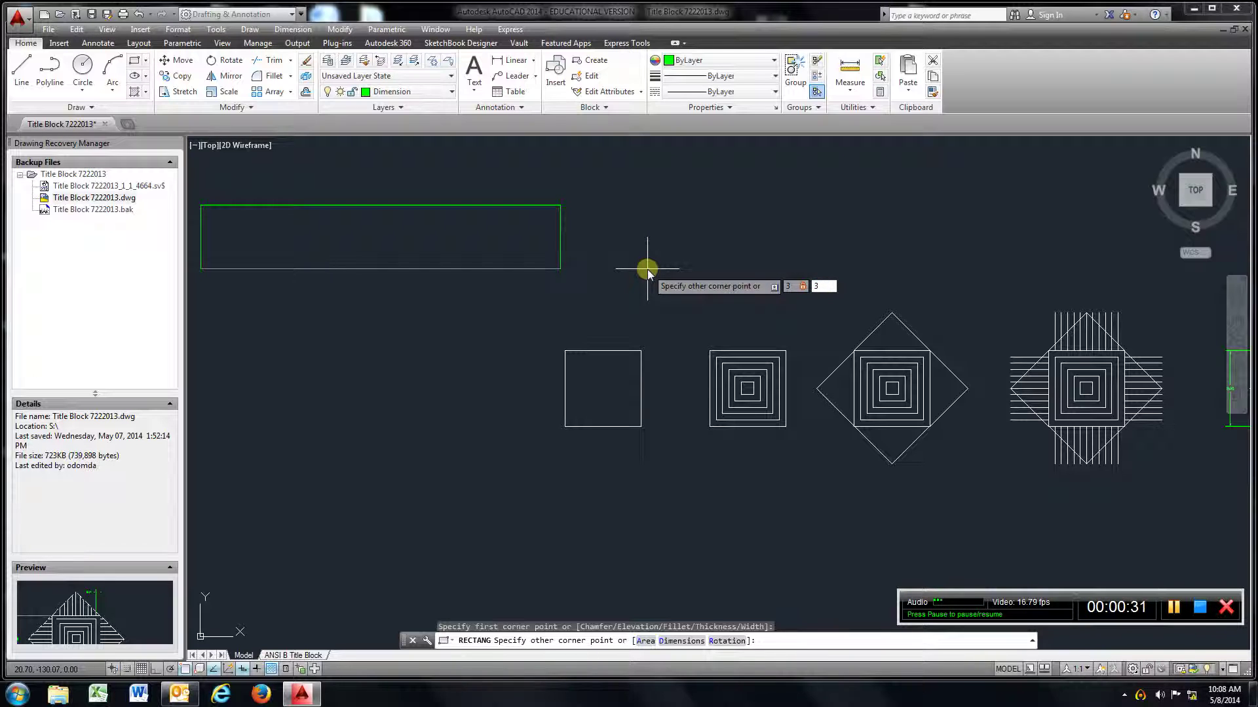
{"action": "key", "text": "Return"}
{"action": "middle_click_drag", "start_coordinate": [605, 184], "coordinate": [568, 266]}
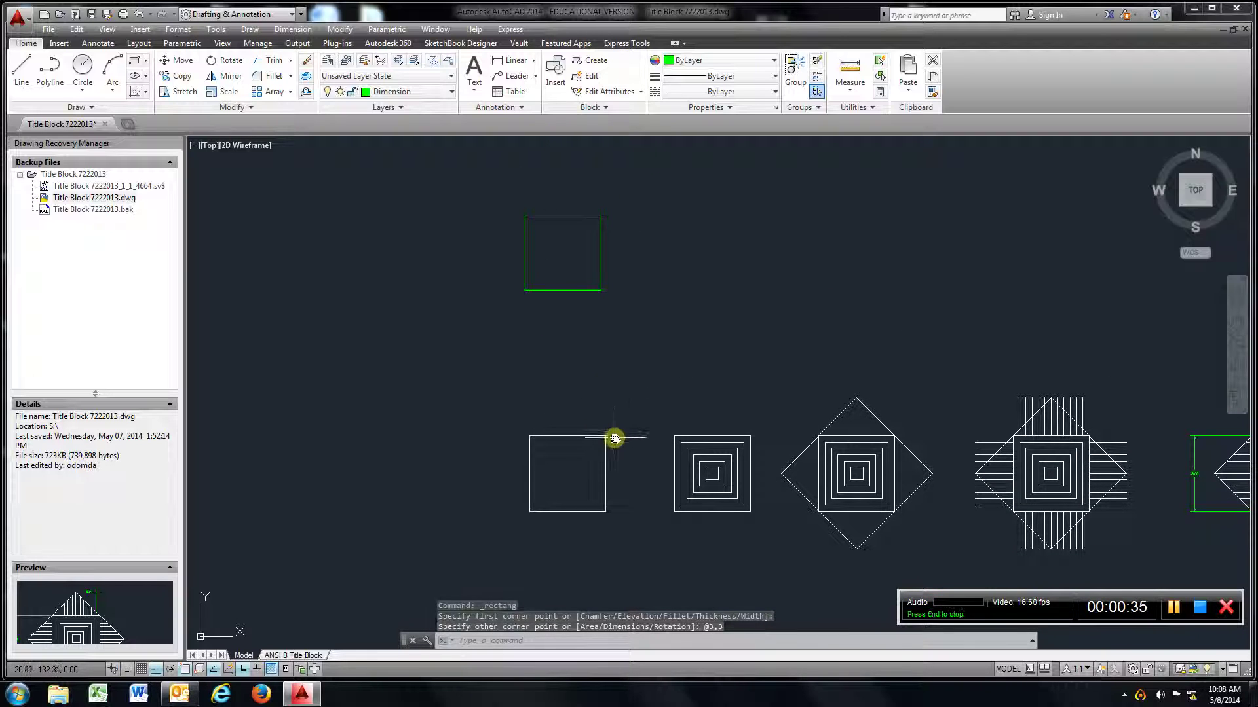
{"action": "middle_click_drag", "start_coordinate": [631, 374], "coordinate": [430, 309]}
{"action": "scroll", "coordinate": [503, 408], "scroll_direction": "up", "scroll_amount": 5}
{"action": "scroll", "coordinate": [501, 405], "scroll_direction": "up", "scroll_amount": 1}
{"action": "middle_click_drag", "start_coordinate": [502, 404], "coordinate": [496, 361]}
- Offset the new square inward at 0.25 spacing to create several nested inner squares
{"action": "left_click", "coordinate": [311, 91]}
{"action": "type", "text": ".25"}
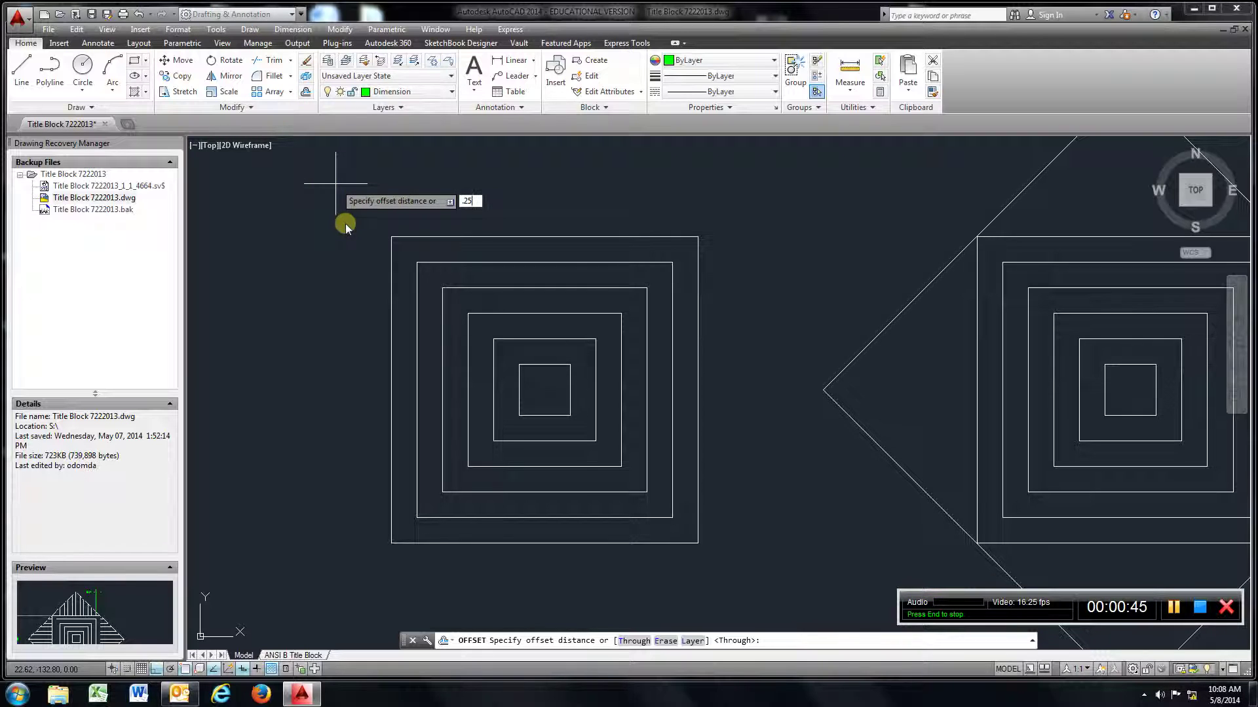
{"action": "key", "text": "Return"}
{"action": "scroll", "coordinate": [334, 189], "scroll_direction": "down", "scroll_amount": 4}
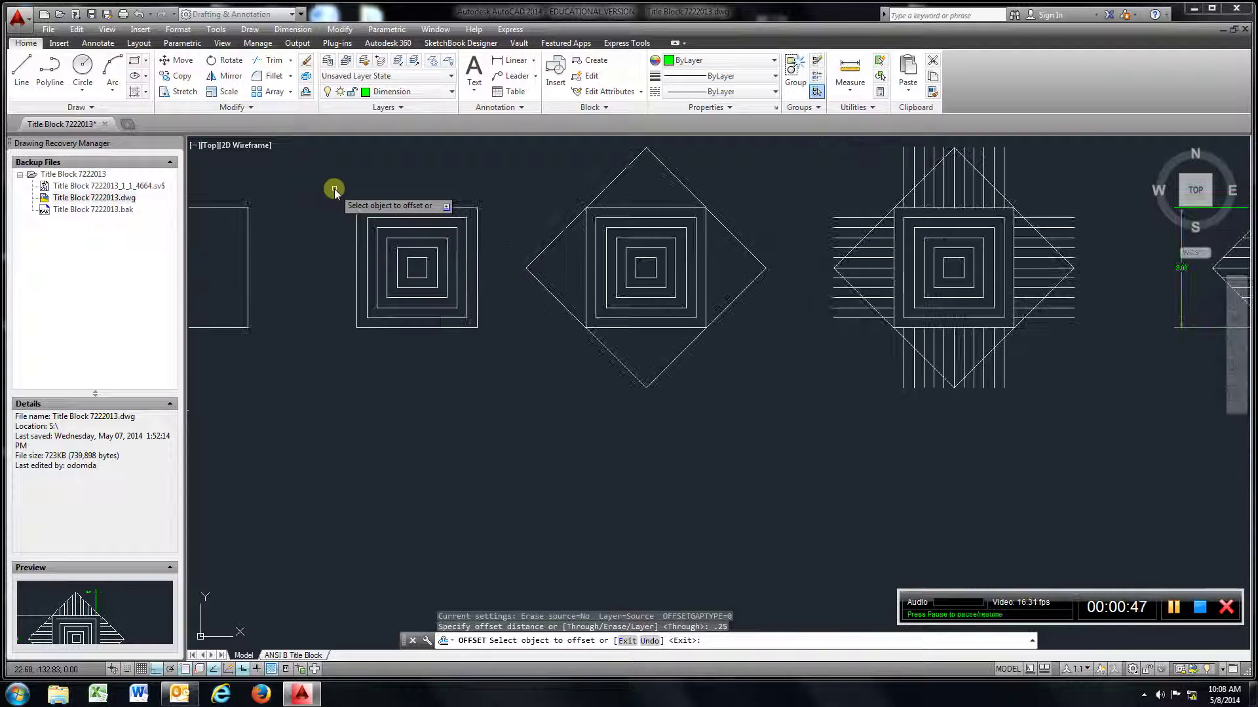
{"action": "scroll", "coordinate": [334, 188], "scroll_direction": "down", "scroll_amount": 2}
{"action": "middle_click_drag", "start_coordinate": [305, 217], "coordinate": [371, 381]}
{"action": "left_click", "coordinate": [307, 237]}
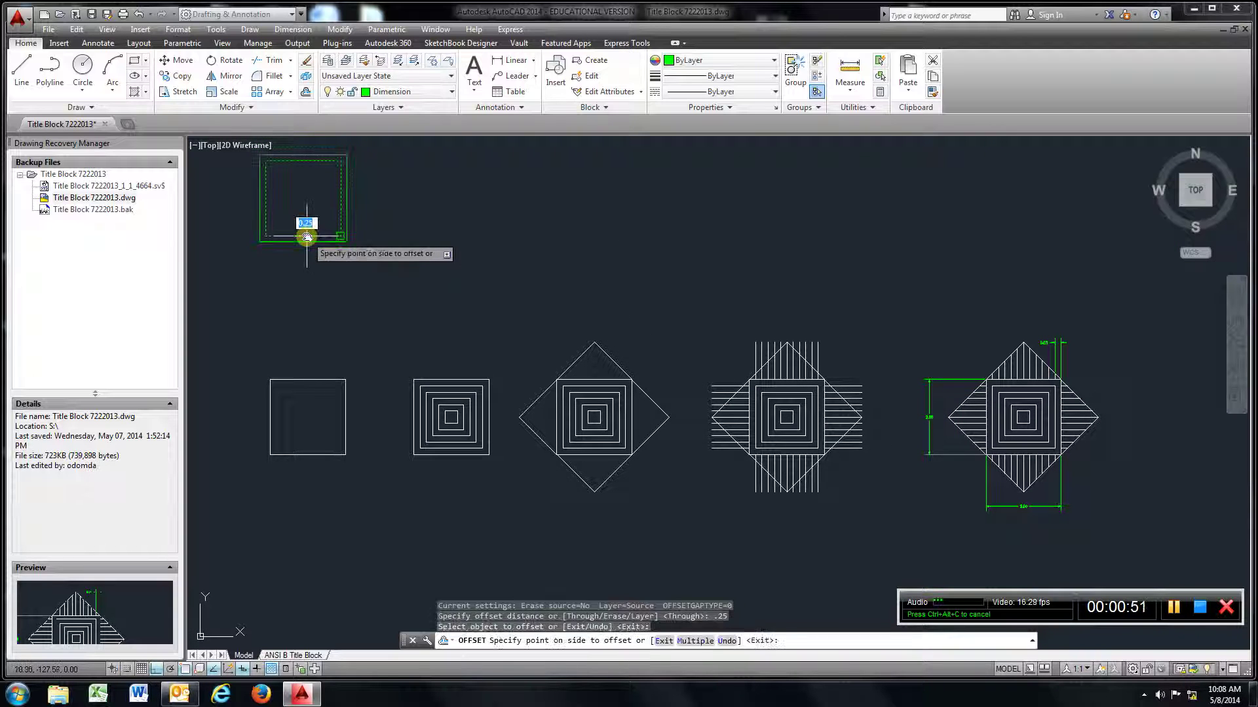
{"action": "left_click", "coordinate": [307, 224]}
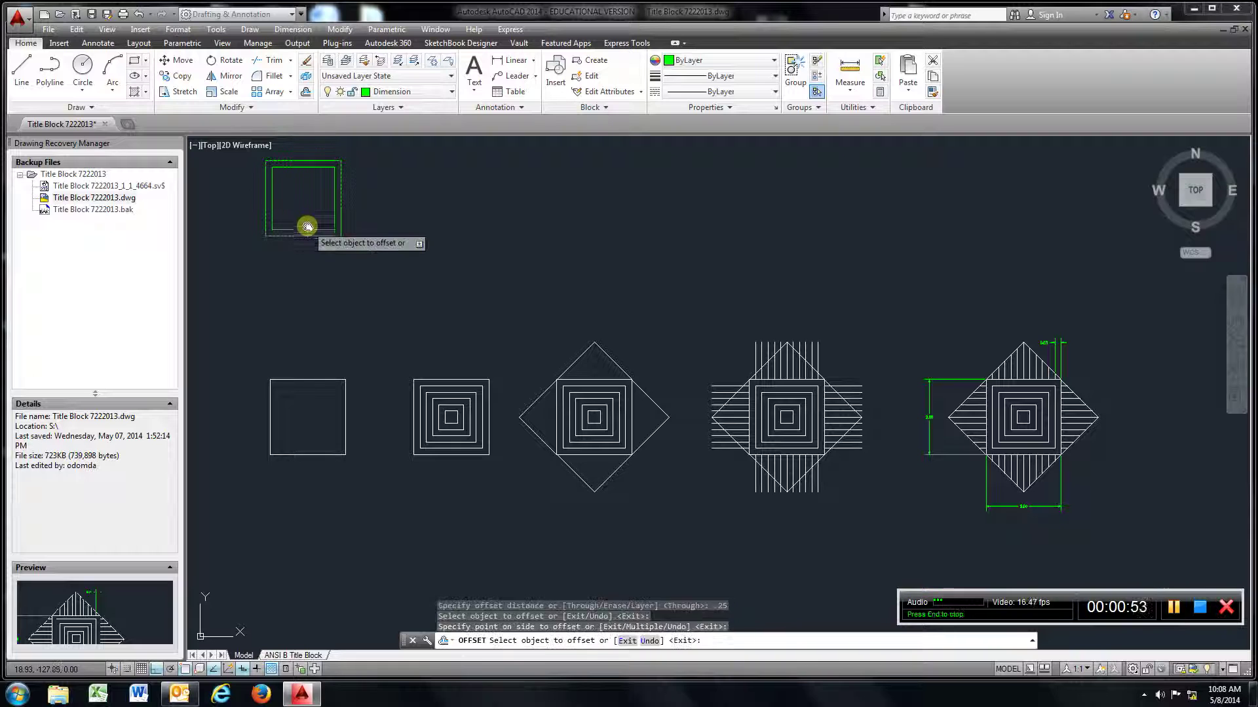
{"action": "left_click", "coordinate": [307, 228]}
{"action": "left_click", "coordinate": [308, 225]}
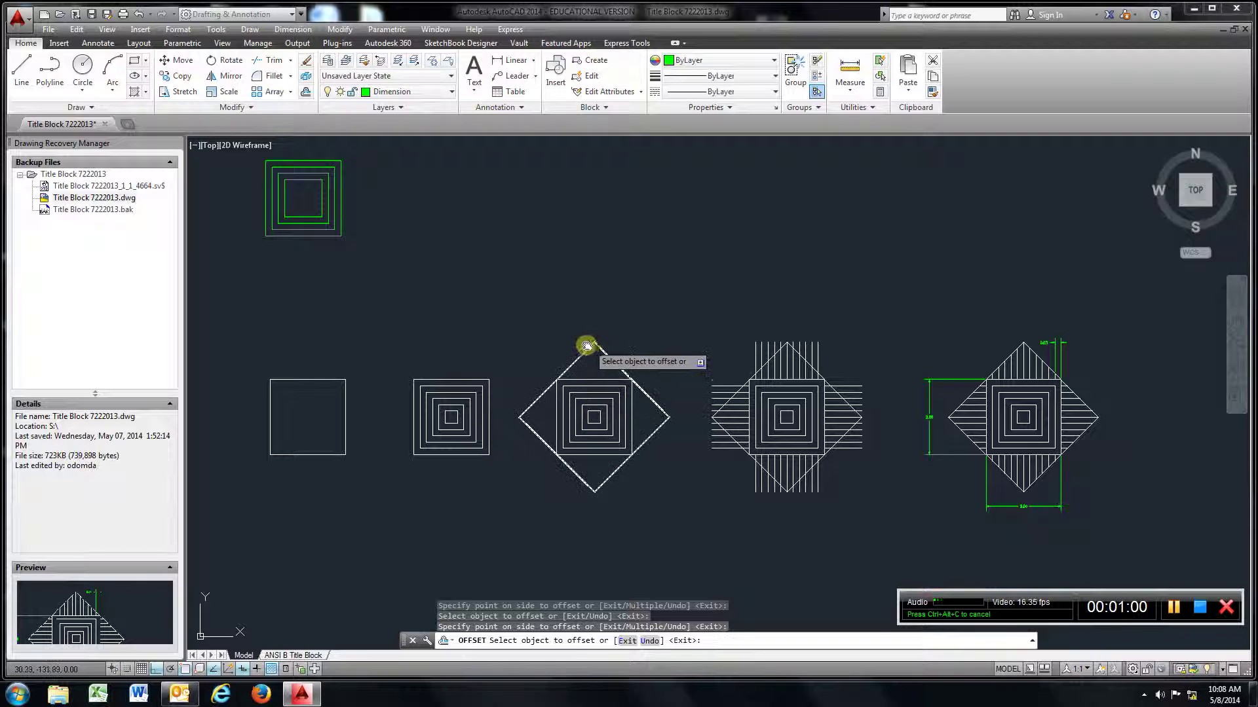
- Start a 4-sided polygon from the Rectangle dropdown and open the 3D Object Snap menu
{"action": "left_click", "coordinate": [146, 61]}
{"action": "left_click", "coordinate": [152, 108]}
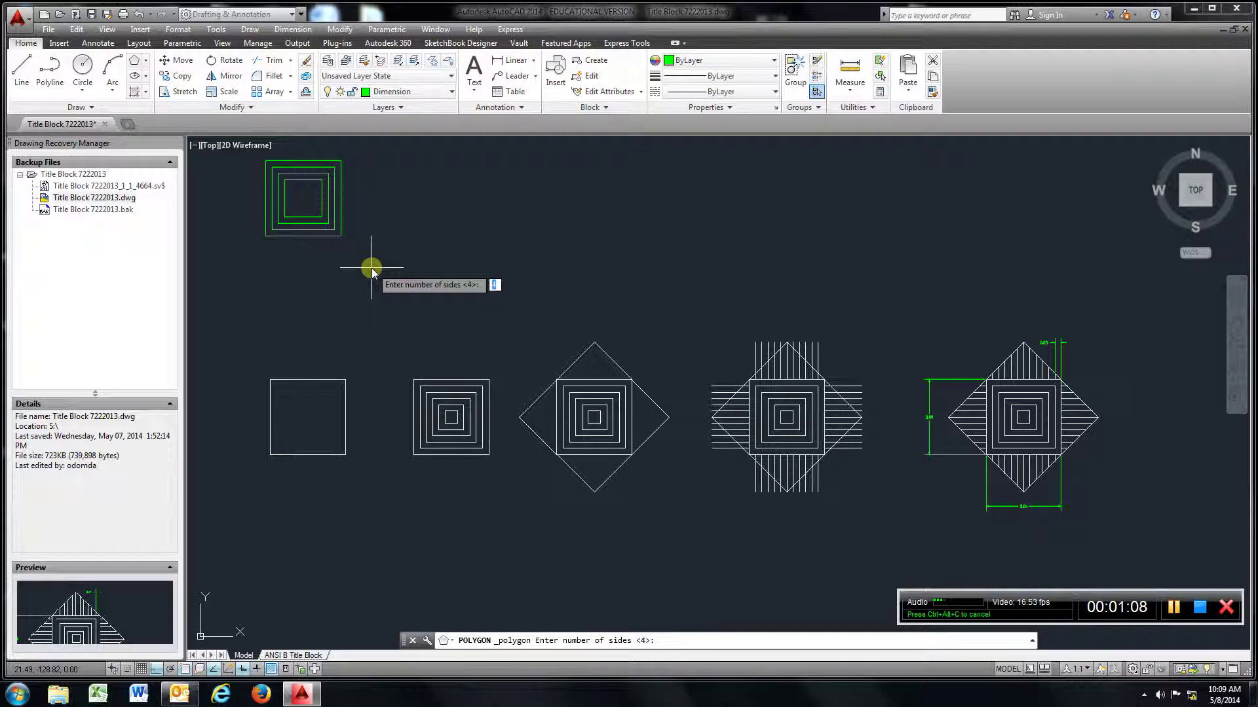
{"action": "key", "text": "Return"}
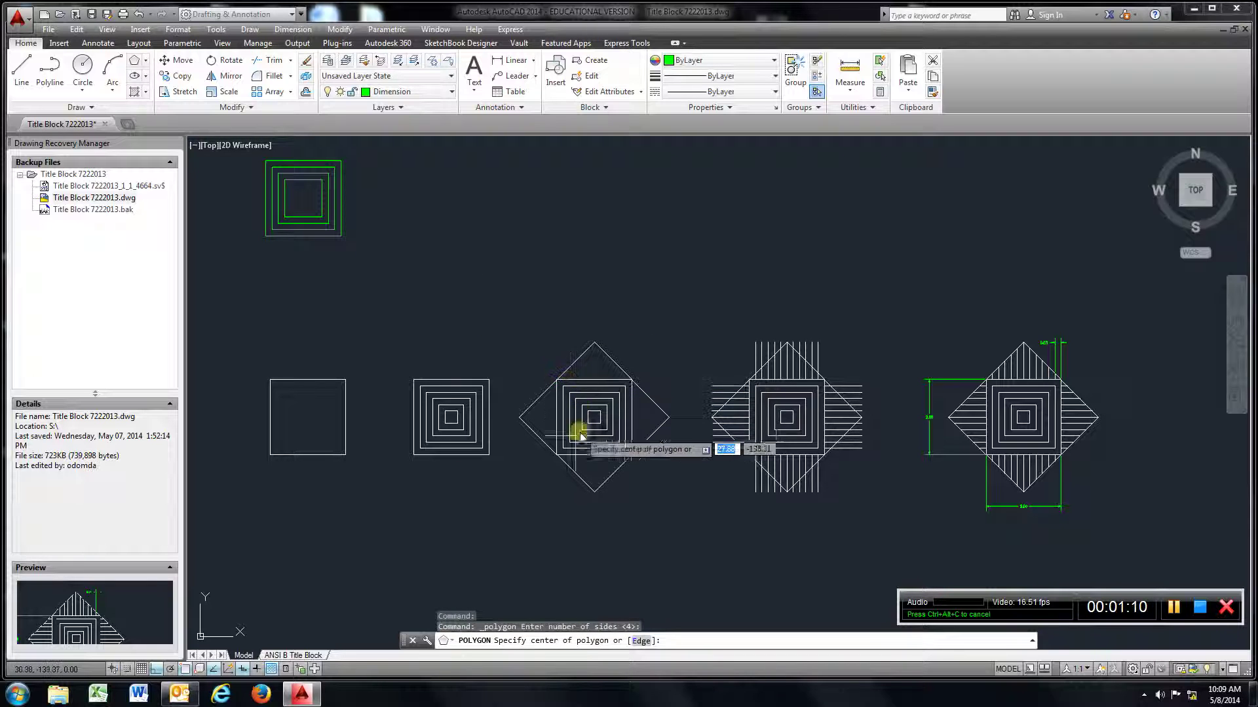
{"action": "right_click", "coordinate": [203, 672]}
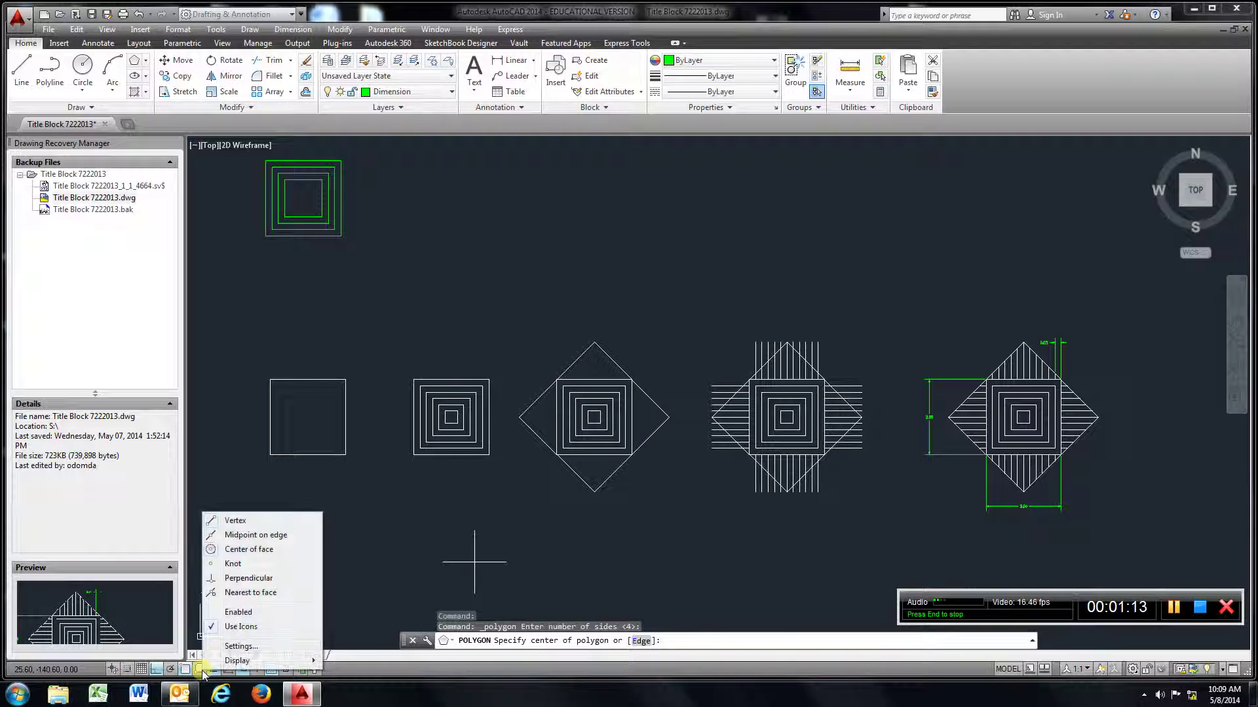
- Turn on all snap modes in the Drafting Settings Object Snap tab and resume the polygon
{"action": "left_click", "coordinate": [236, 646]}
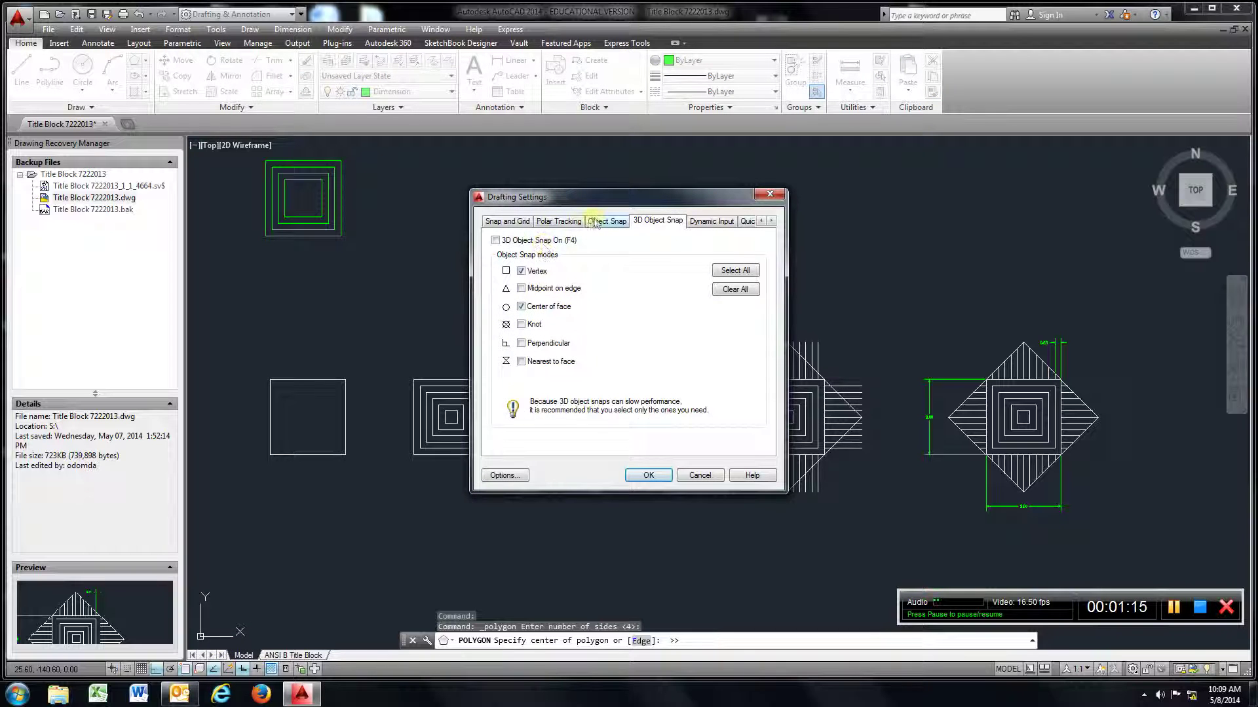
{"action": "left_click", "coordinate": [595, 225]}
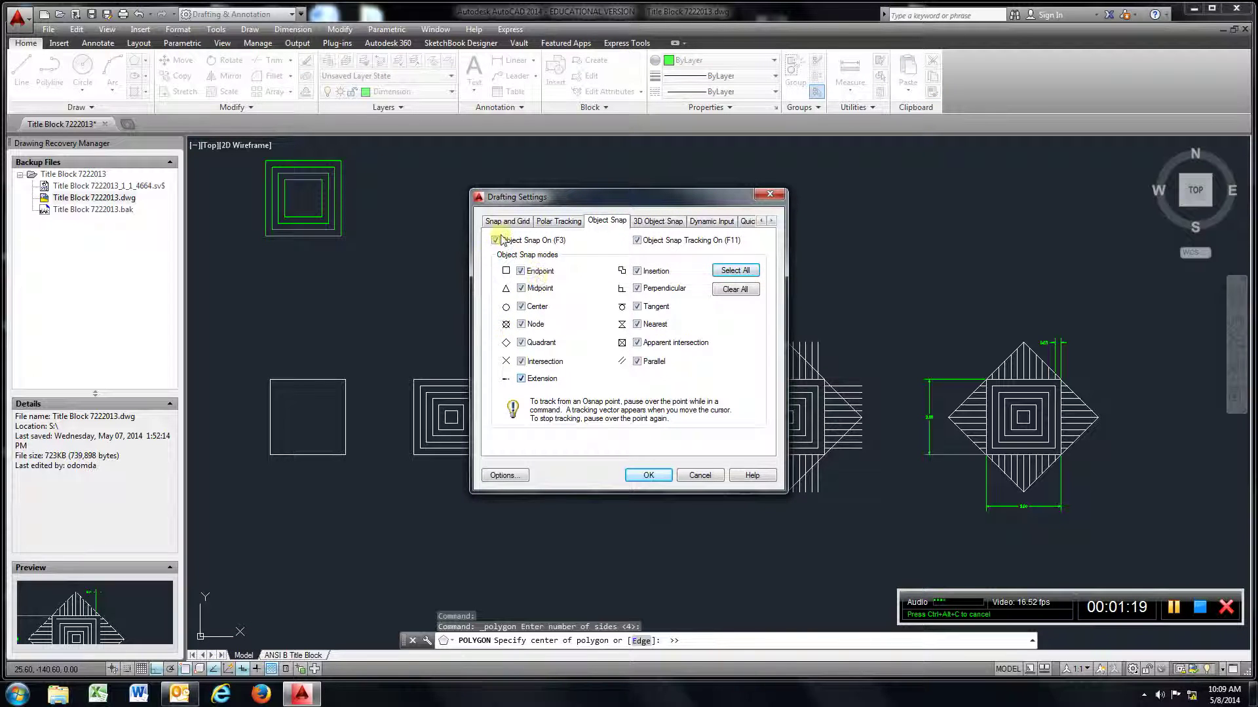
{"action": "left_click", "coordinate": [649, 475]}
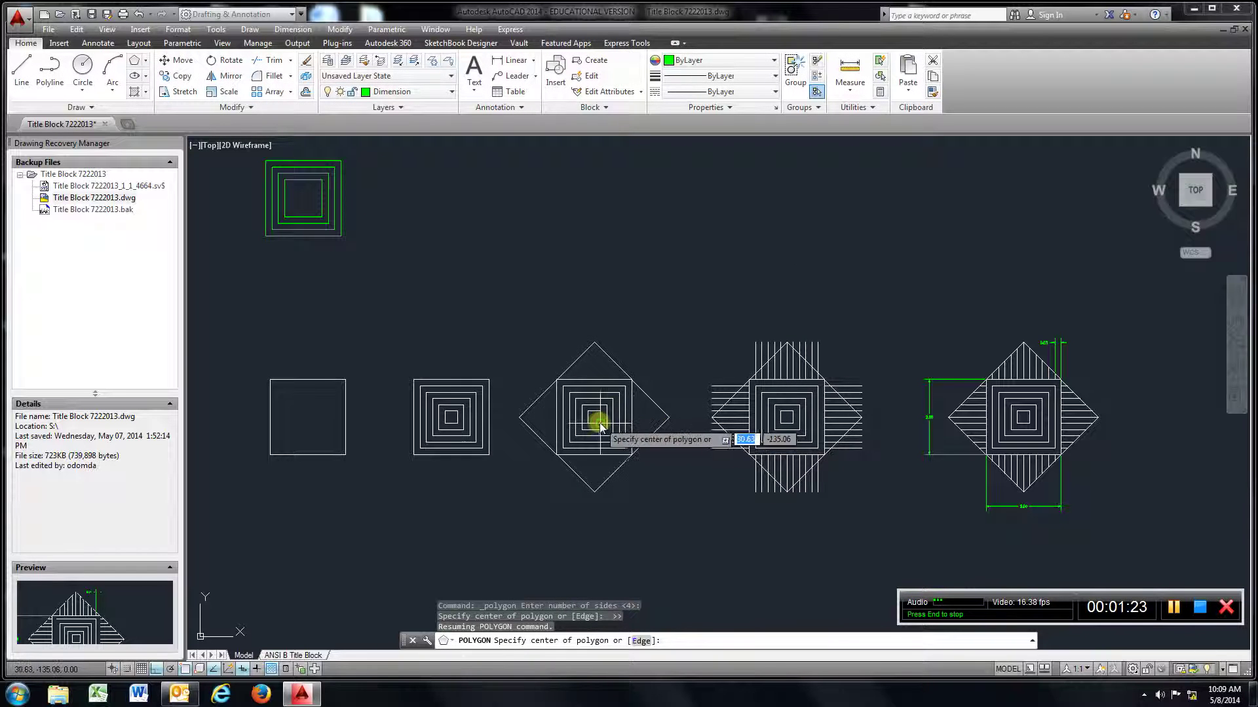
{"action": "scroll", "coordinate": [598, 425], "scroll_direction": "up", "scroll_amount": 2}
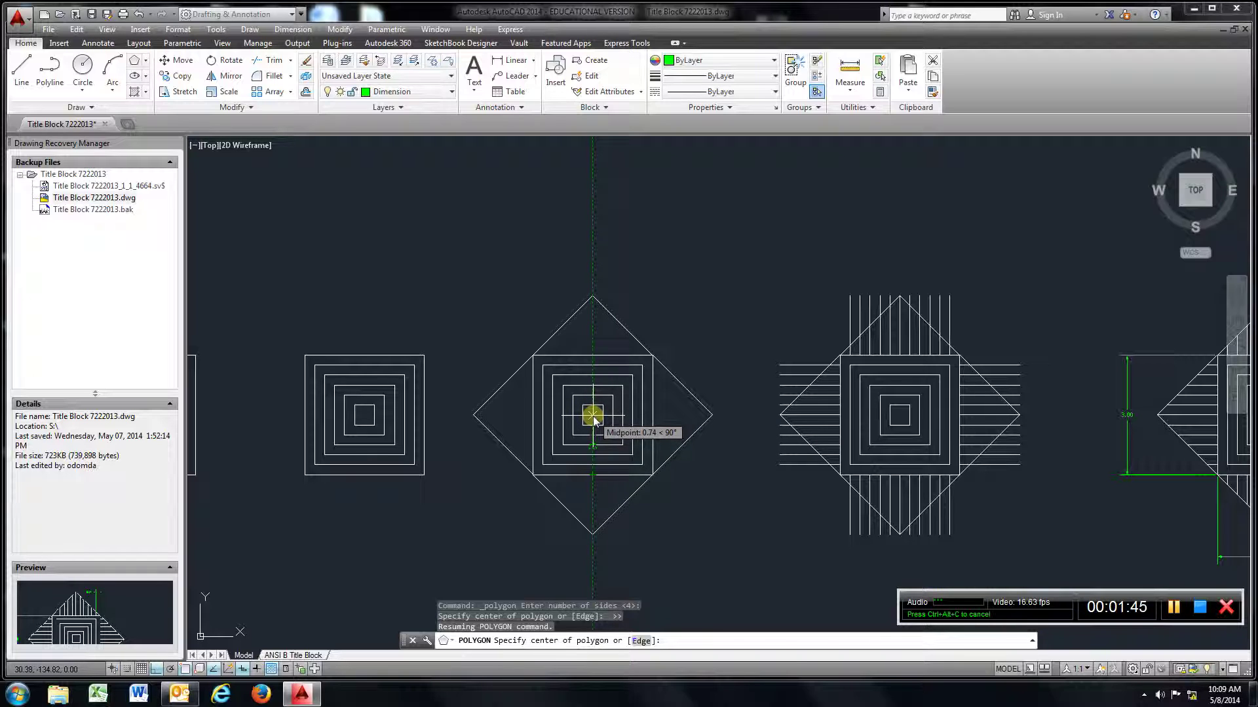
{"action": "left_click", "coordinate": [593, 419]}
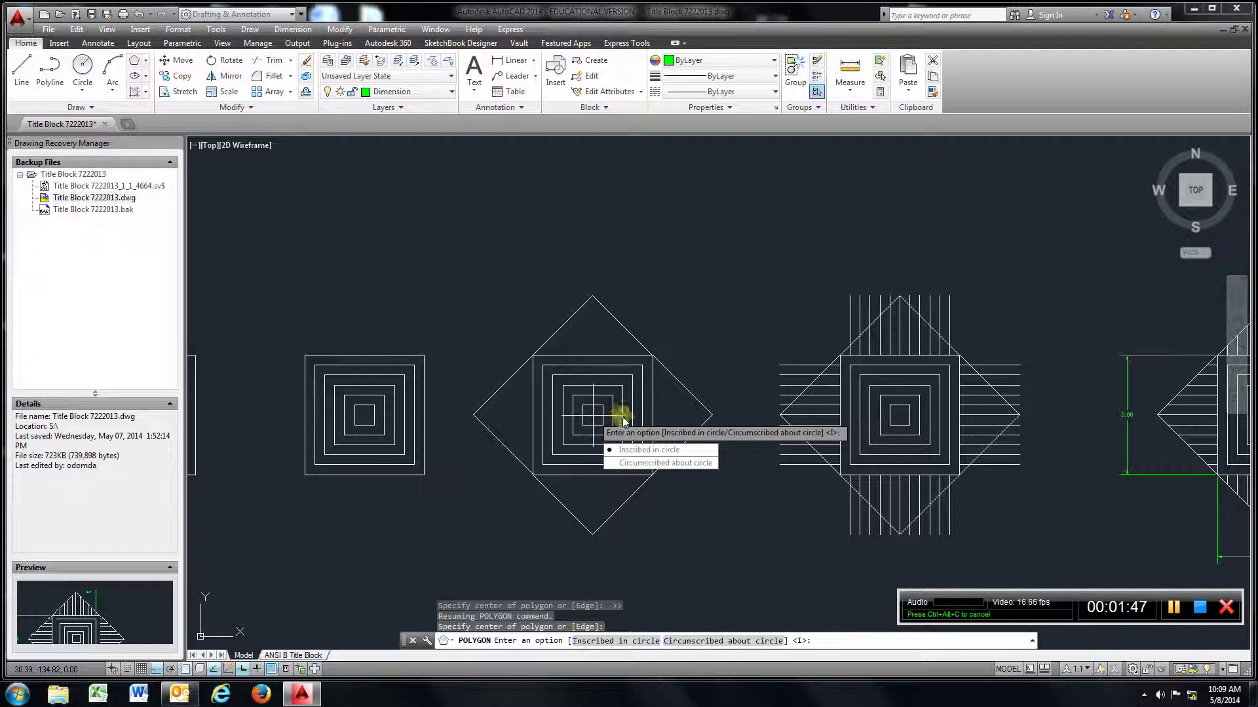
{"action": "left_click", "coordinate": [644, 463]}
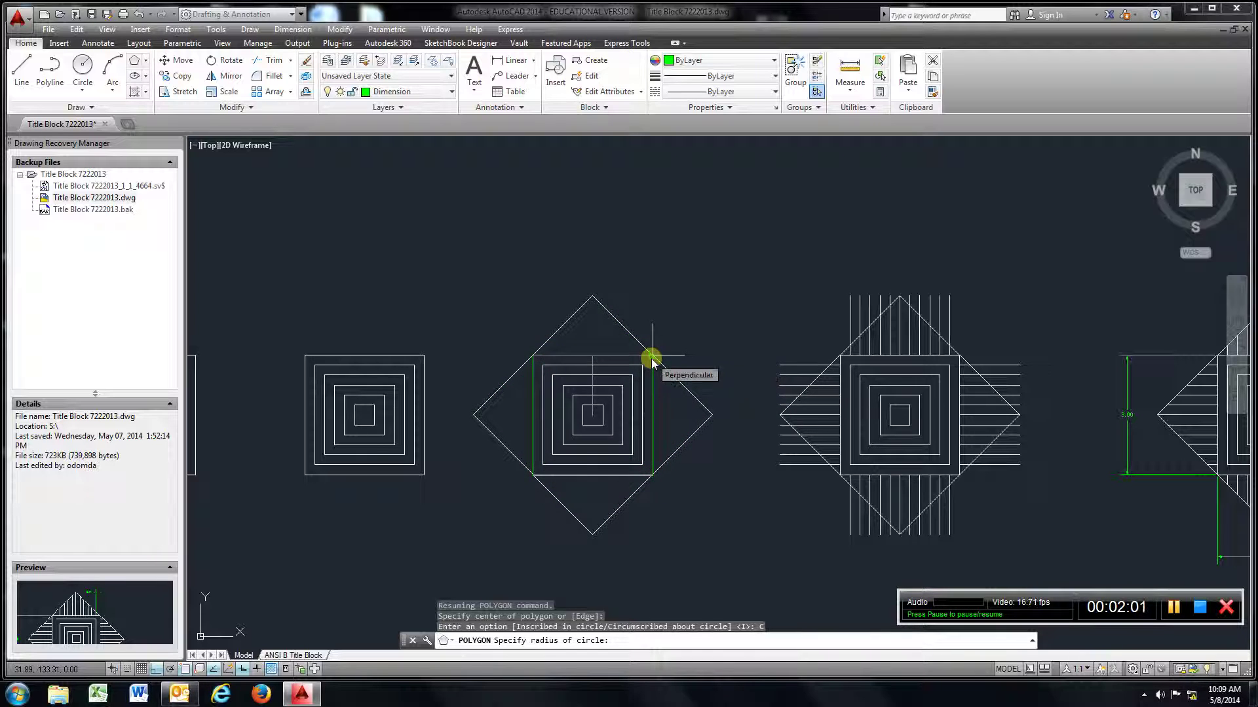
{"action": "key", "text": "Escape"}
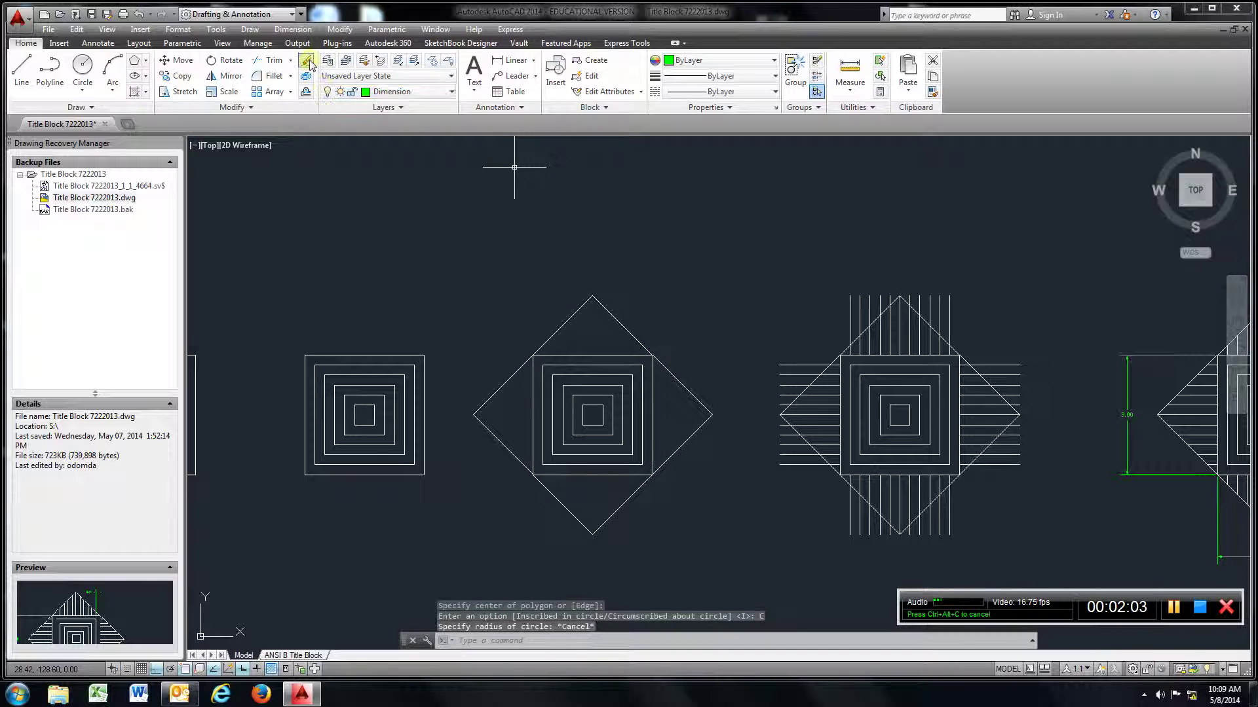
{"action": "type", "text": "e"}
- Erase the previous diamond outline using a selection window
{"action": "key", "text": "Return"}
{"action": "left_click", "coordinate": [672, 266]}
{"action": "left_click", "coordinate": [490, 337]}
{"action": "key", "text": "Return"}
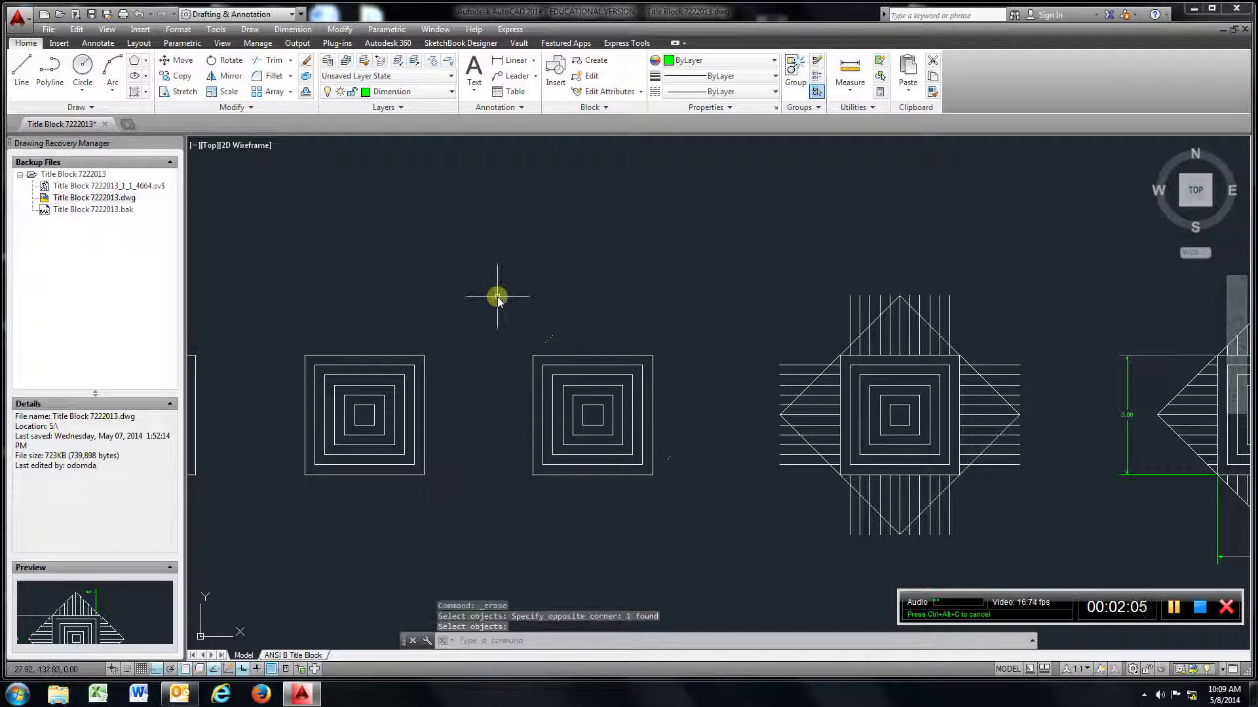
- Start a rectangle at the nested squares' centre, then cancel it
{"action": "left_click", "coordinate": [139, 61]}
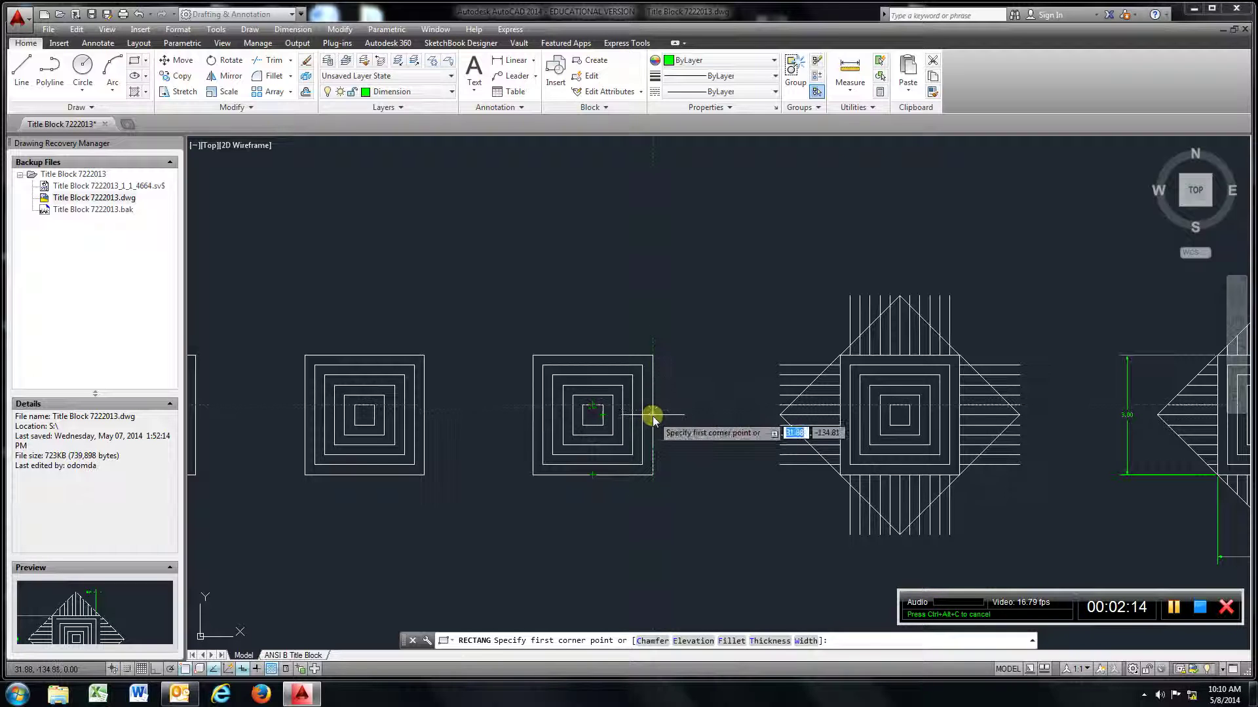
{"action": "left_click", "coordinate": [593, 418]}
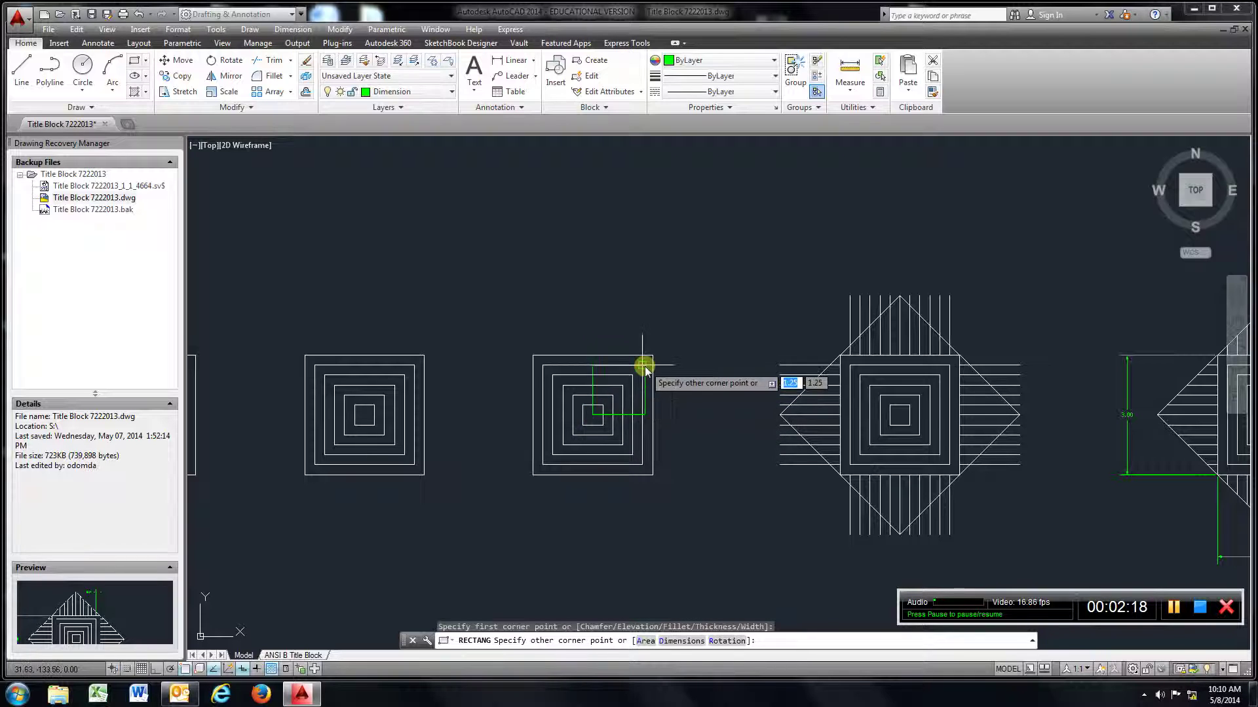
{"action": "key", "text": "Escape"}
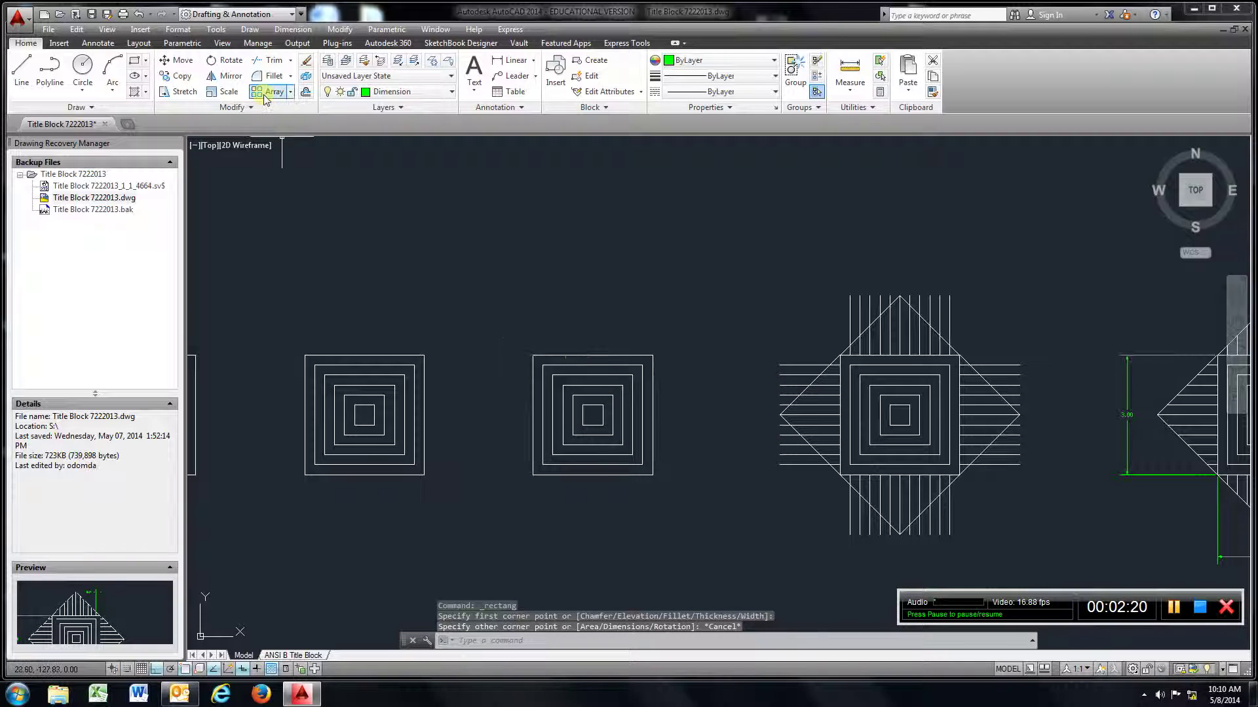
- Draw a 4-sided circumscribed polygon centred on the nested squares, forming a diamond around them
{"action": "left_click", "coordinate": [145, 61]}
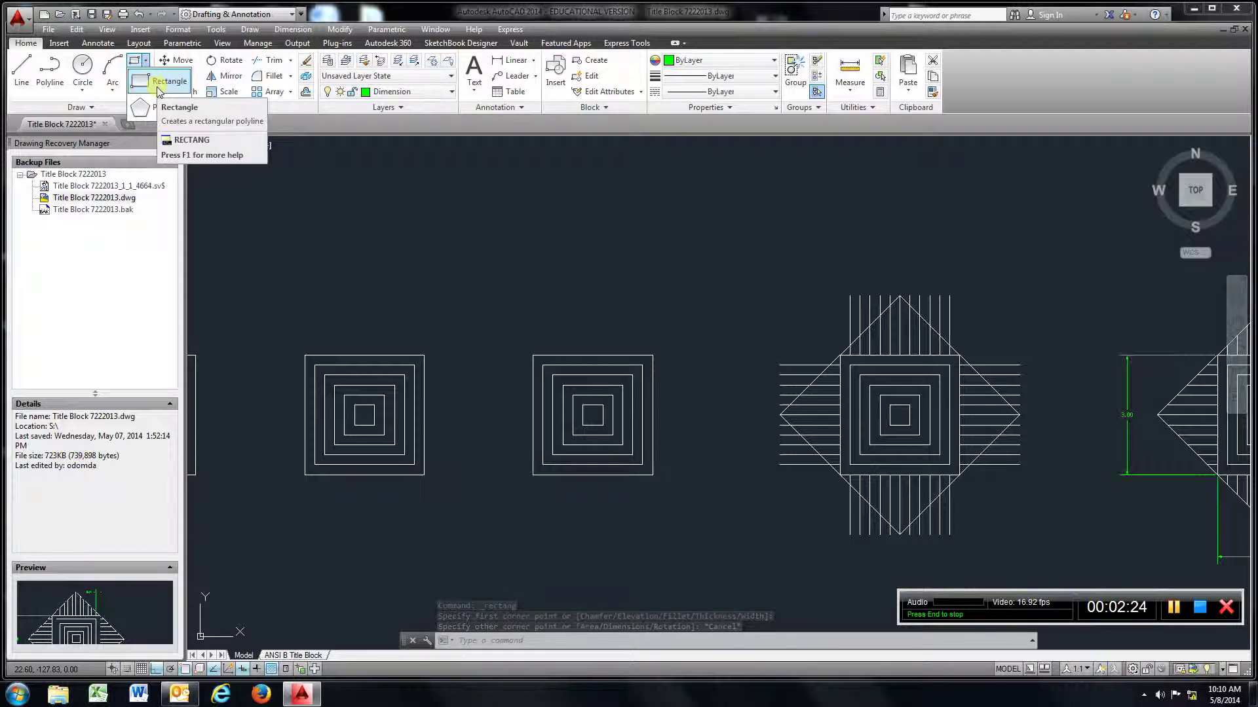
{"action": "left_click", "coordinate": [155, 85]}
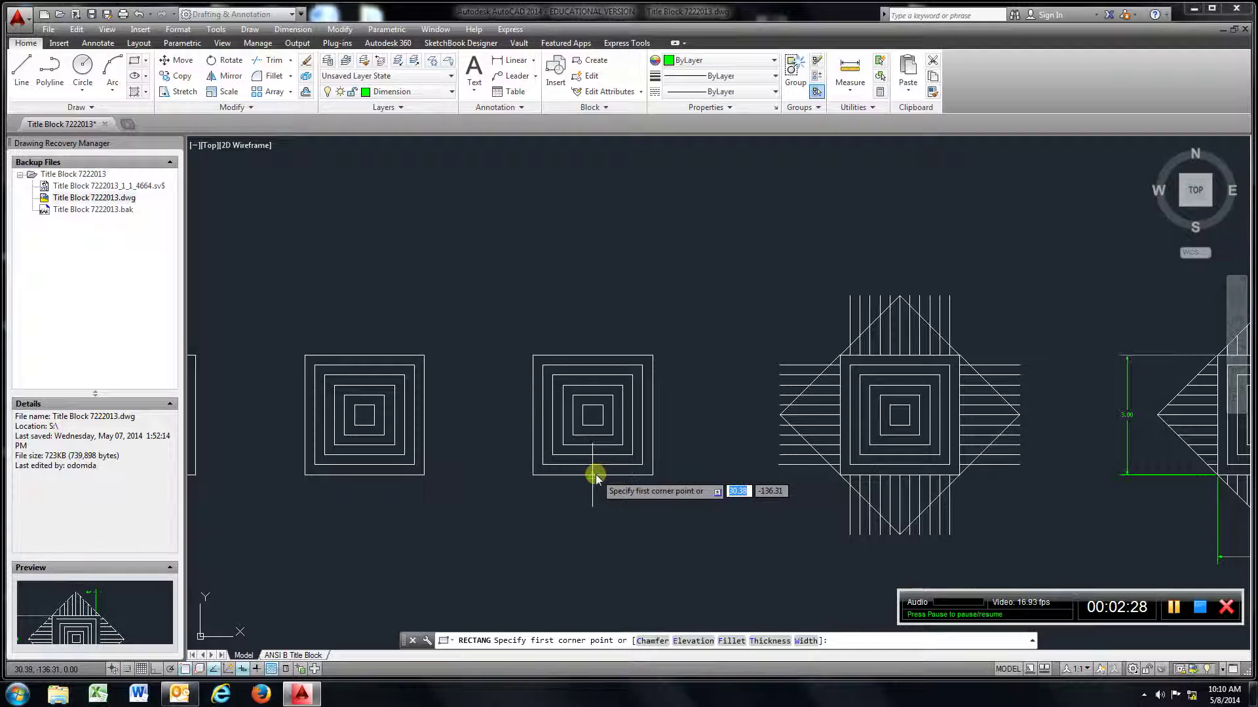
{"action": "left_click", "coordinate": [146, 67]}
{"action": "left_click", "coordinate": [152, 98]}
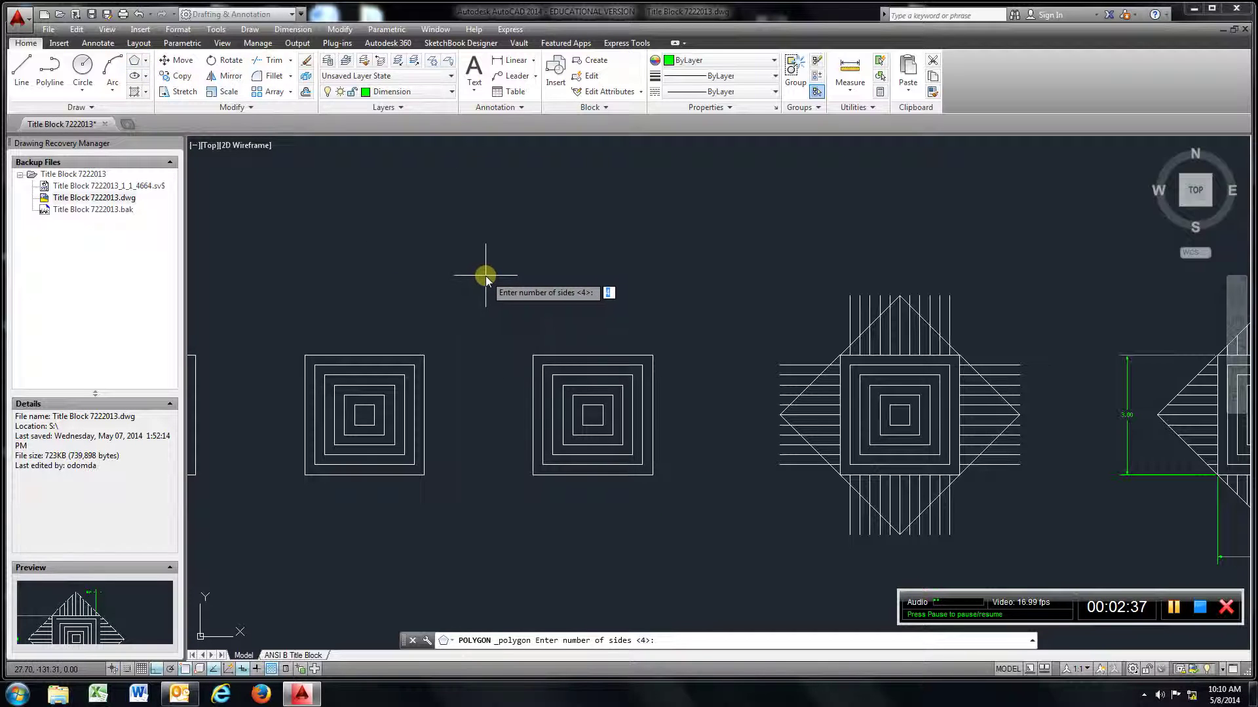
{"action": "key", "text": "Return"}
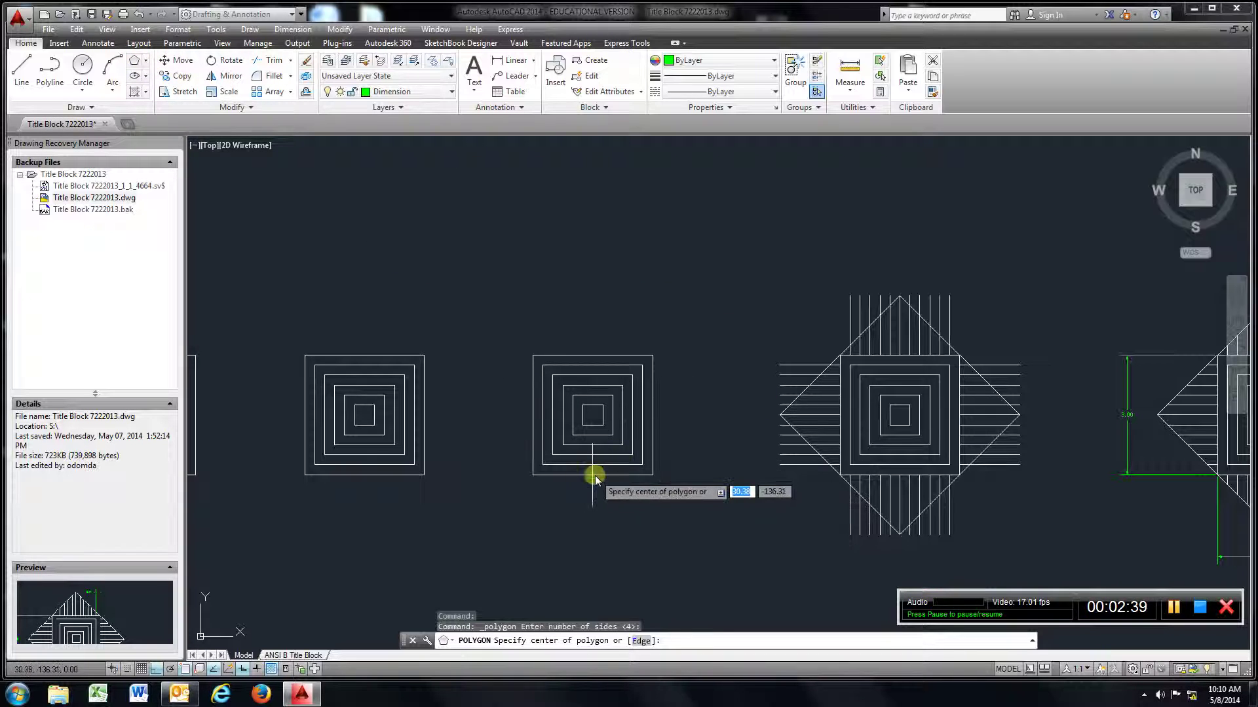
{"action": "left_click", "coordinate": [594, 418]}
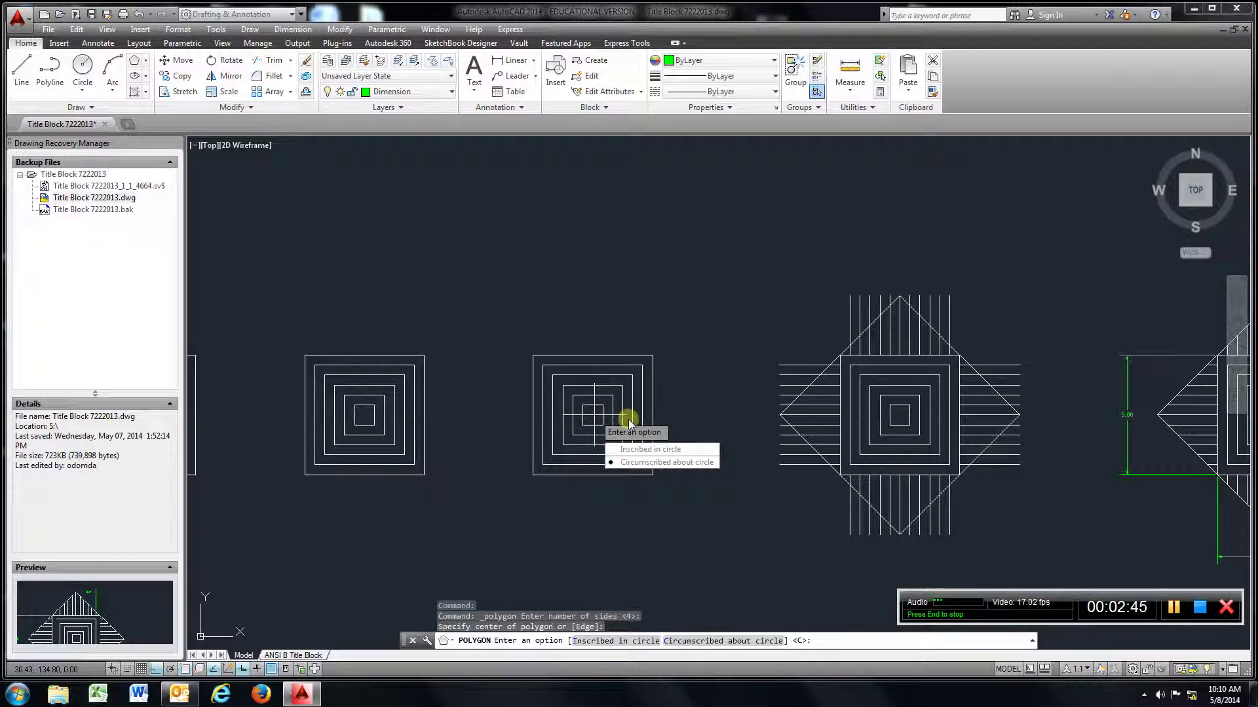
{"action": "left_click", "coordinate": [639, 463]}
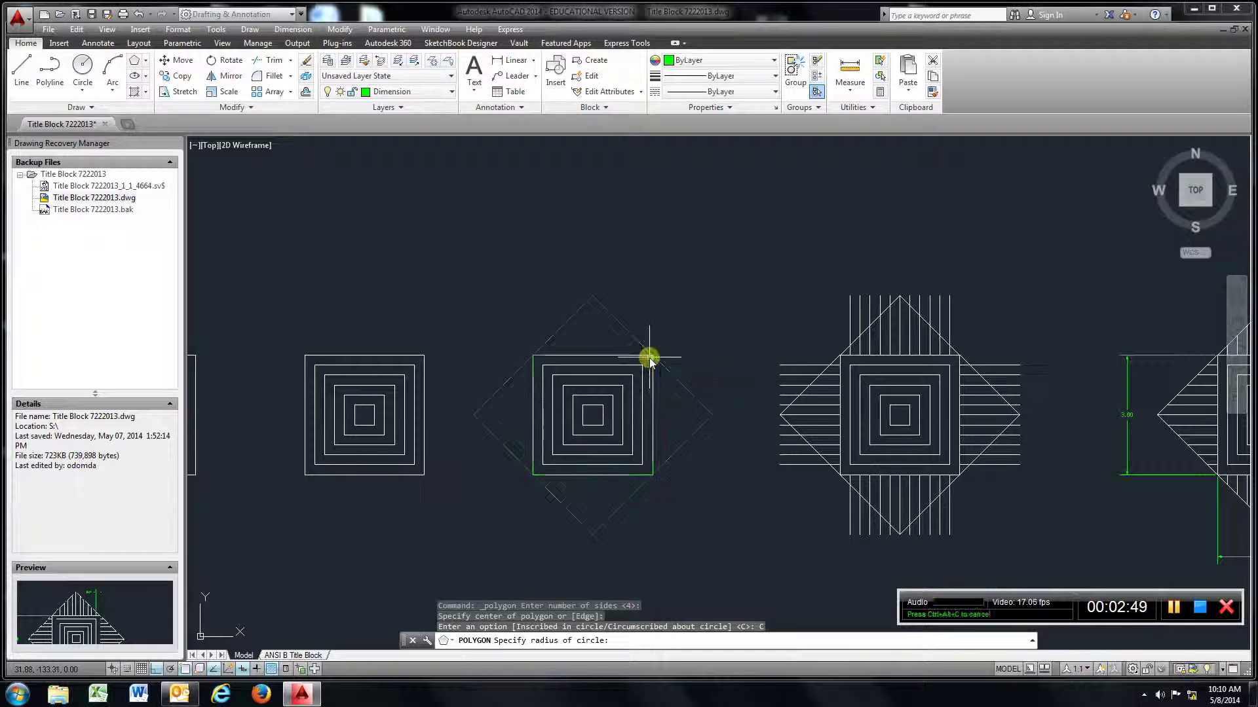
{"action": "left_click", "coordinate": [650, 355]}
{"action": "middle_click_drag", "start_coordinate": [738, 407], "coordinate": [721, 398]}
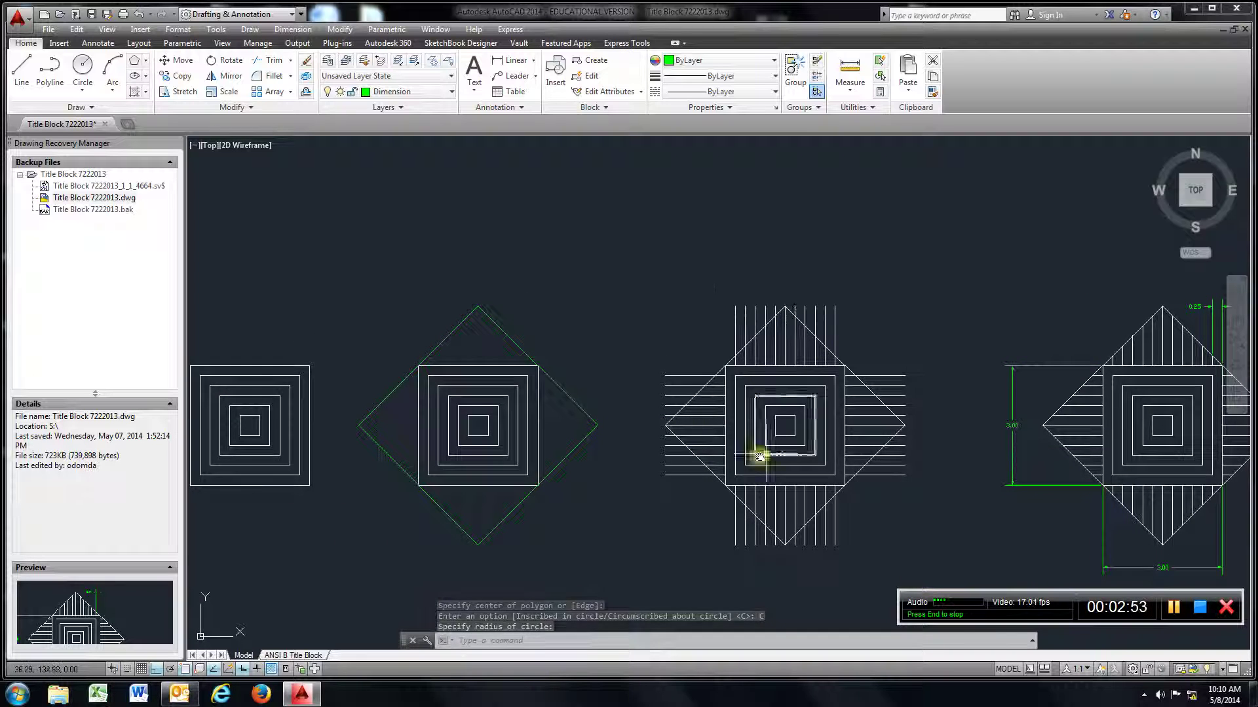
- Draw a vertical line from the square's top midpoint, with 0.25 offset copies on each side
{"action": "left_click", "coordinate": [22, 69]}
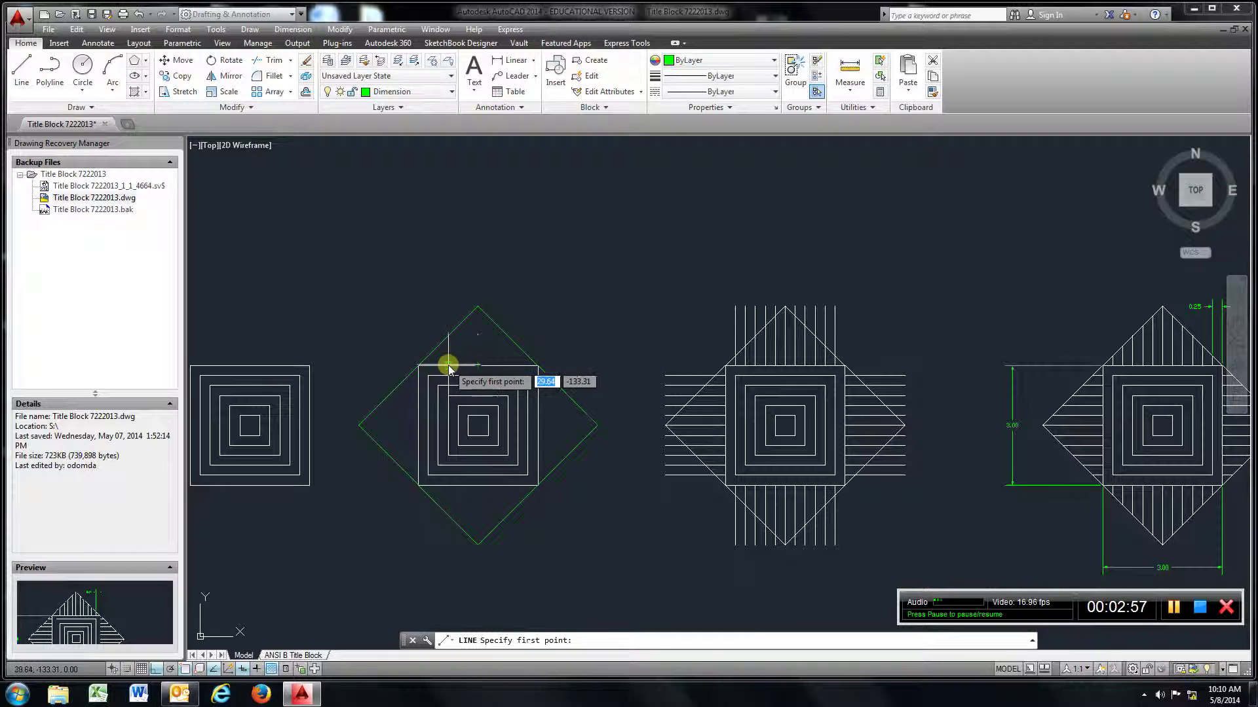
{"action": "left_click", "coordinate": [479, 366]}
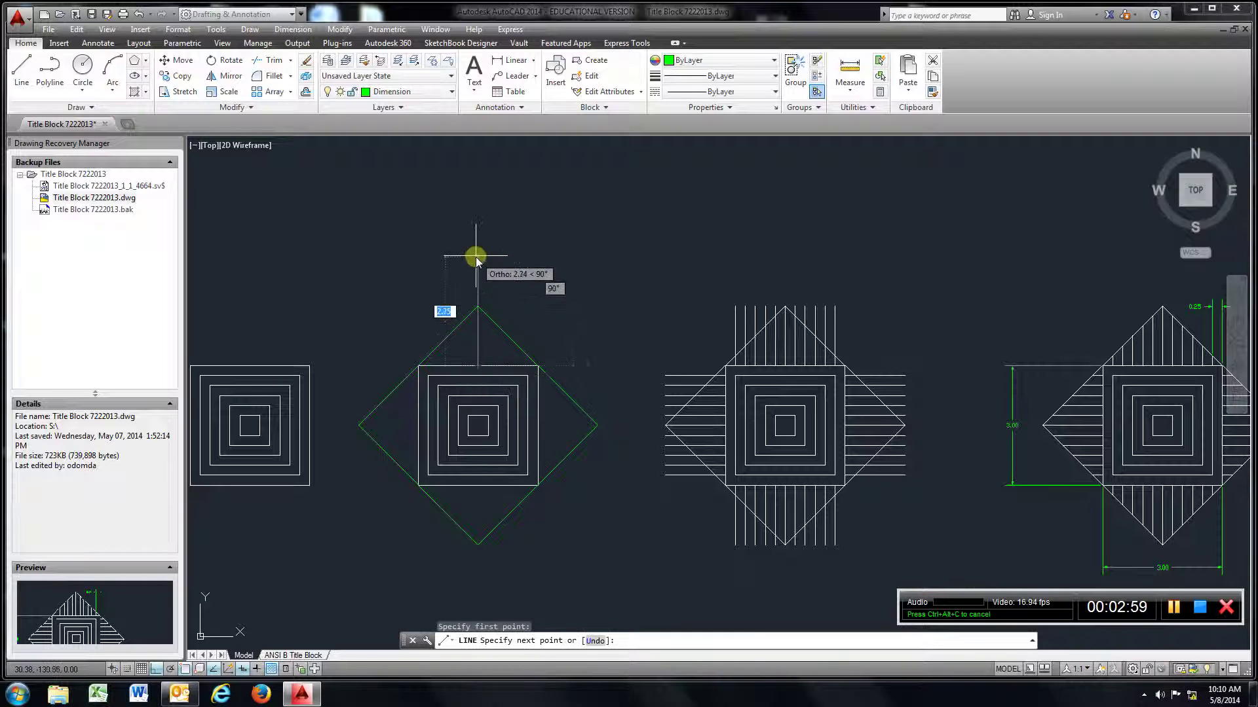
{"action": "left_click", "coordinate": [306, 92]}
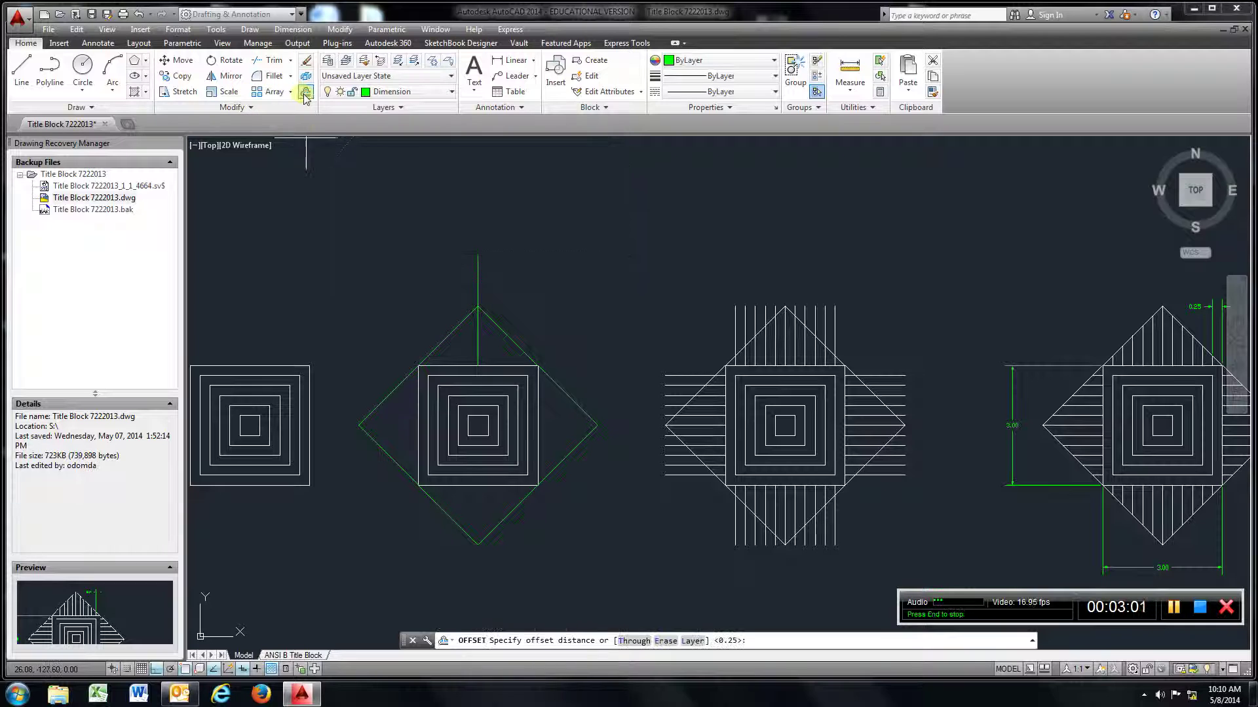
{"action": "key", "text": "Return"}
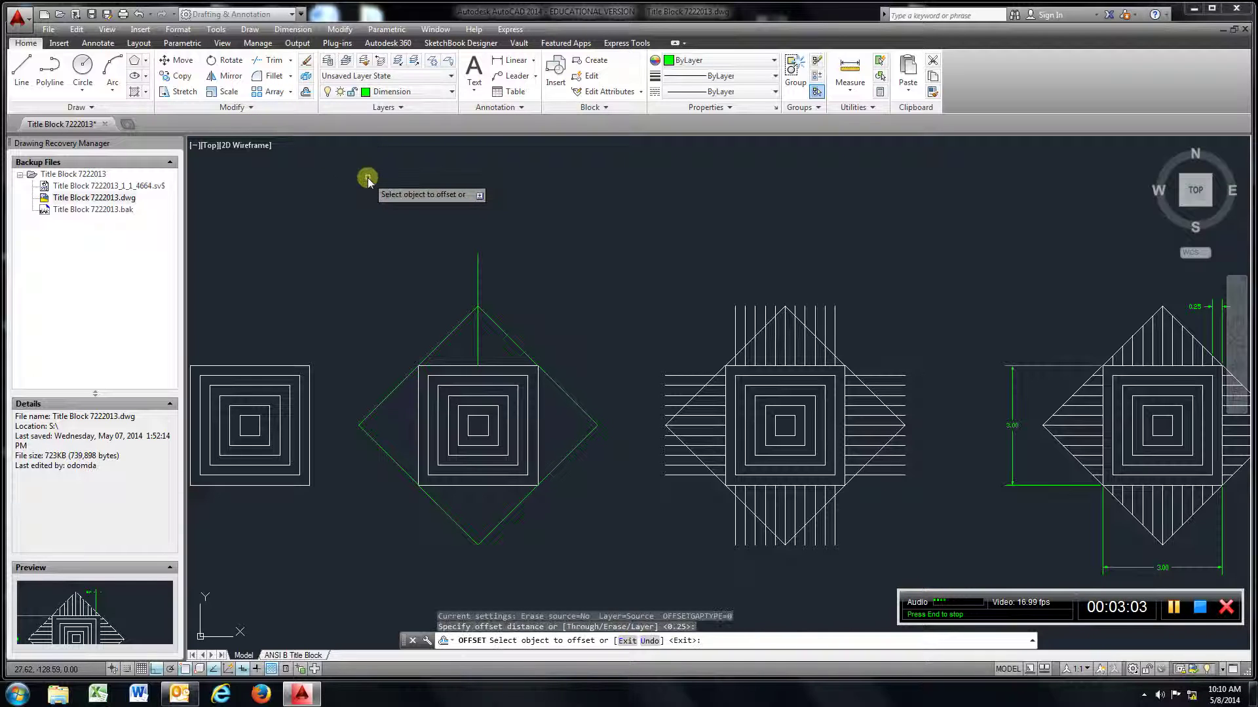
{"action": "left_click", "coordinate": [478, 354]}
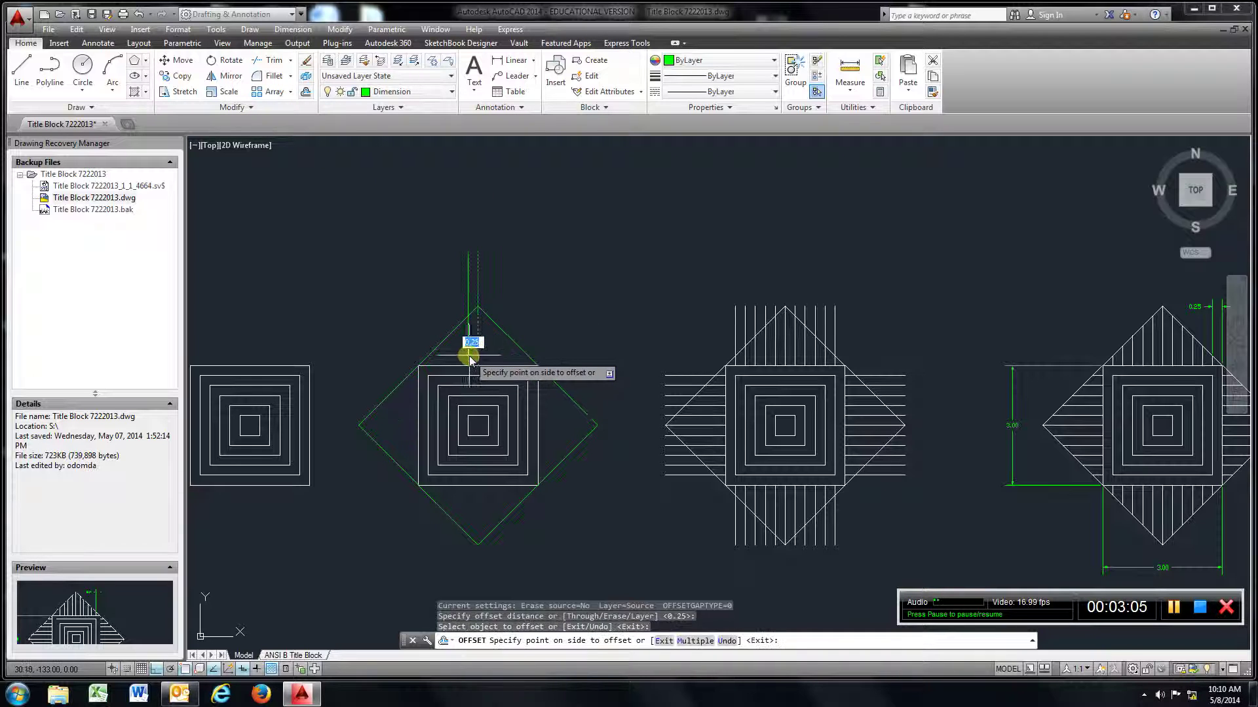
{"action": "left_click", "coordinate": [468, 354]}
{"action": "left_click", "coordinate": [454, 356]}
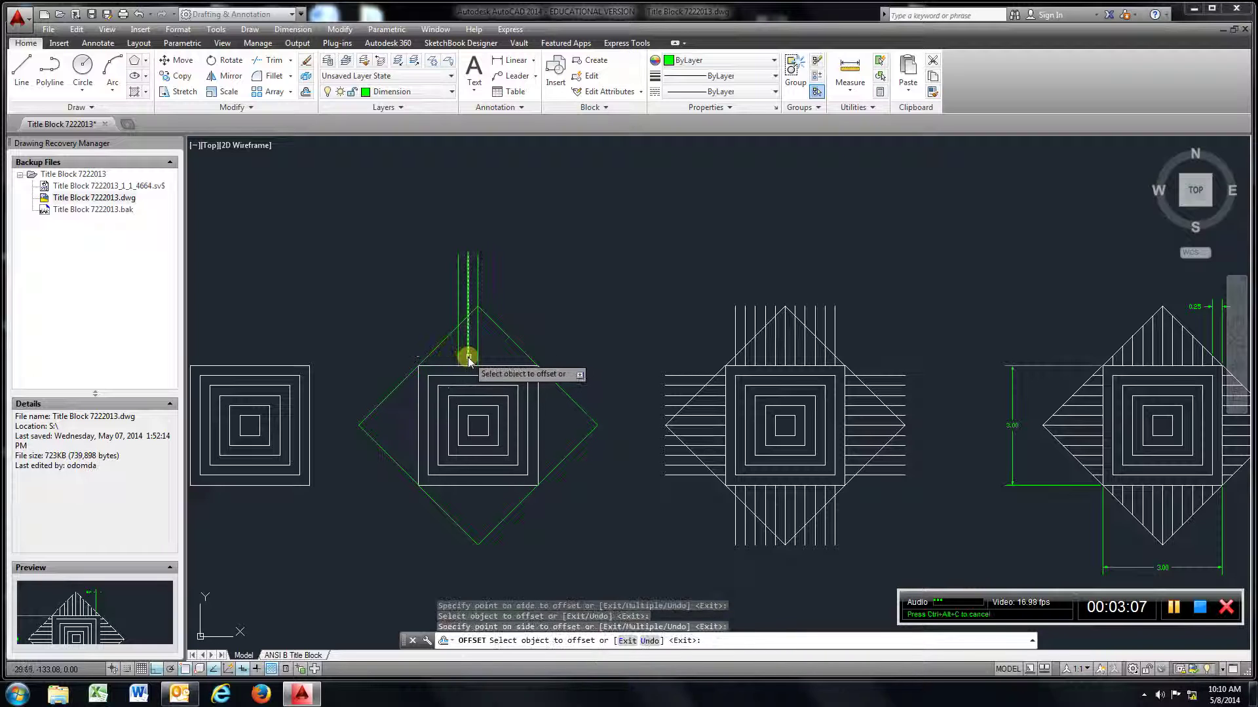
{"action": "left_click", "coordinate": [477, 355]}
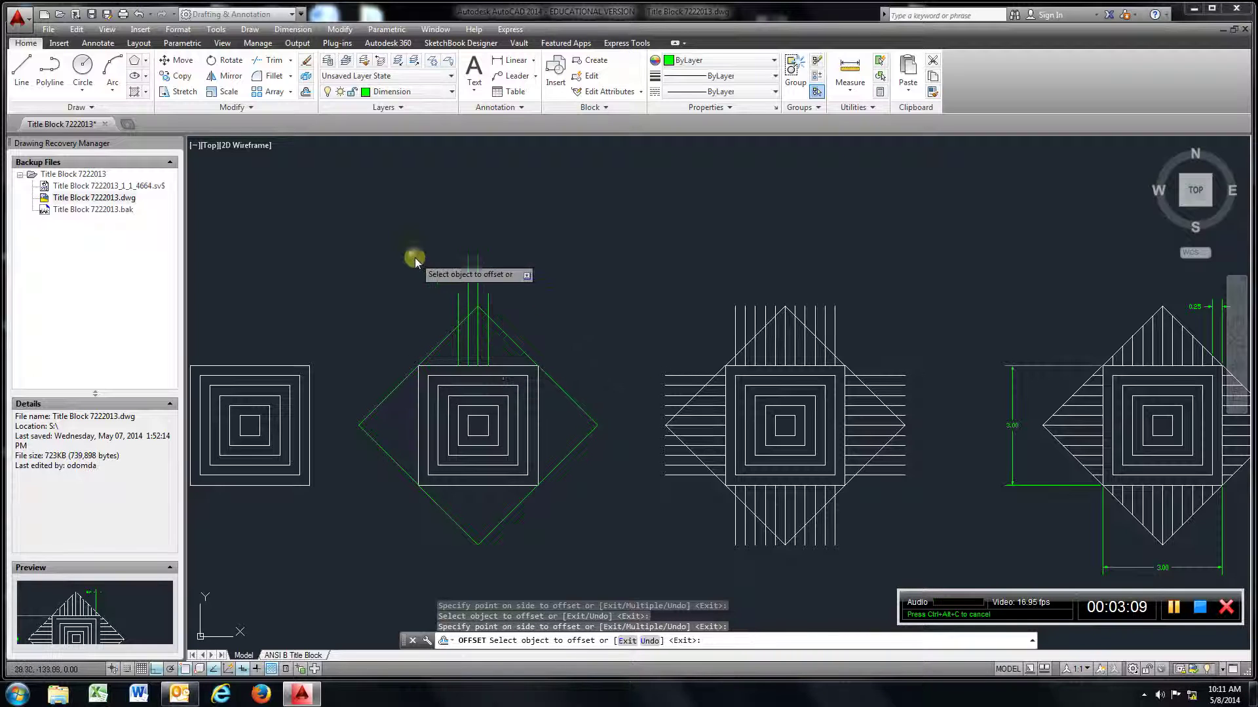
- Draw a short horizontal line extending from the square's right edge
{"action": "left_click", "coordinate": [22, 71]}
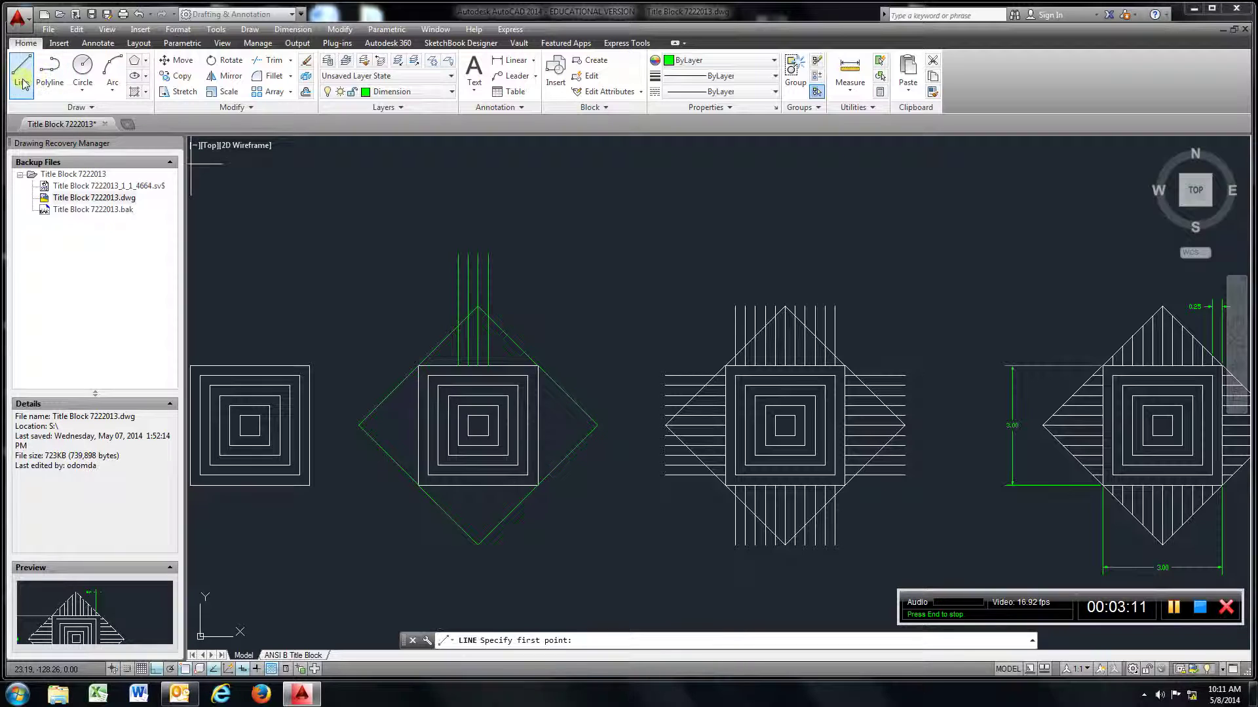
{"action": "left_click", "coordinate": [537, 425]}
{"action": "left_click", "coordinate": [596, 426]}
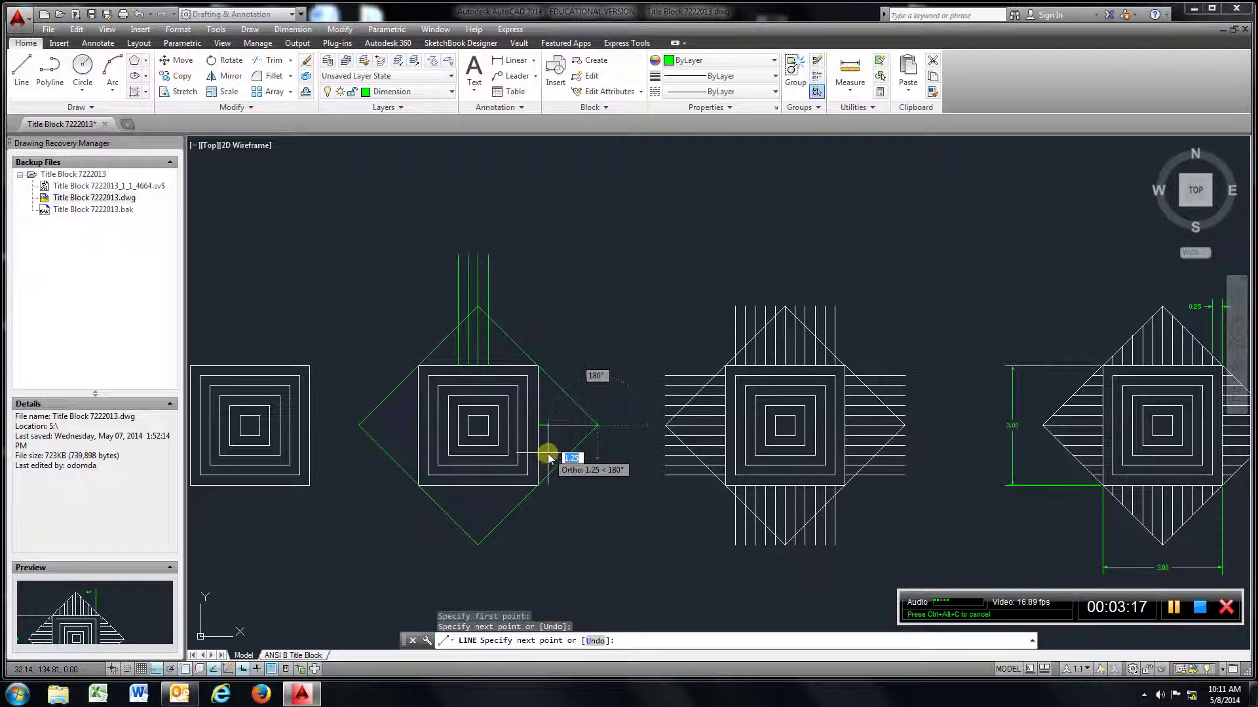
{"action": "key", "text": "Escape"}
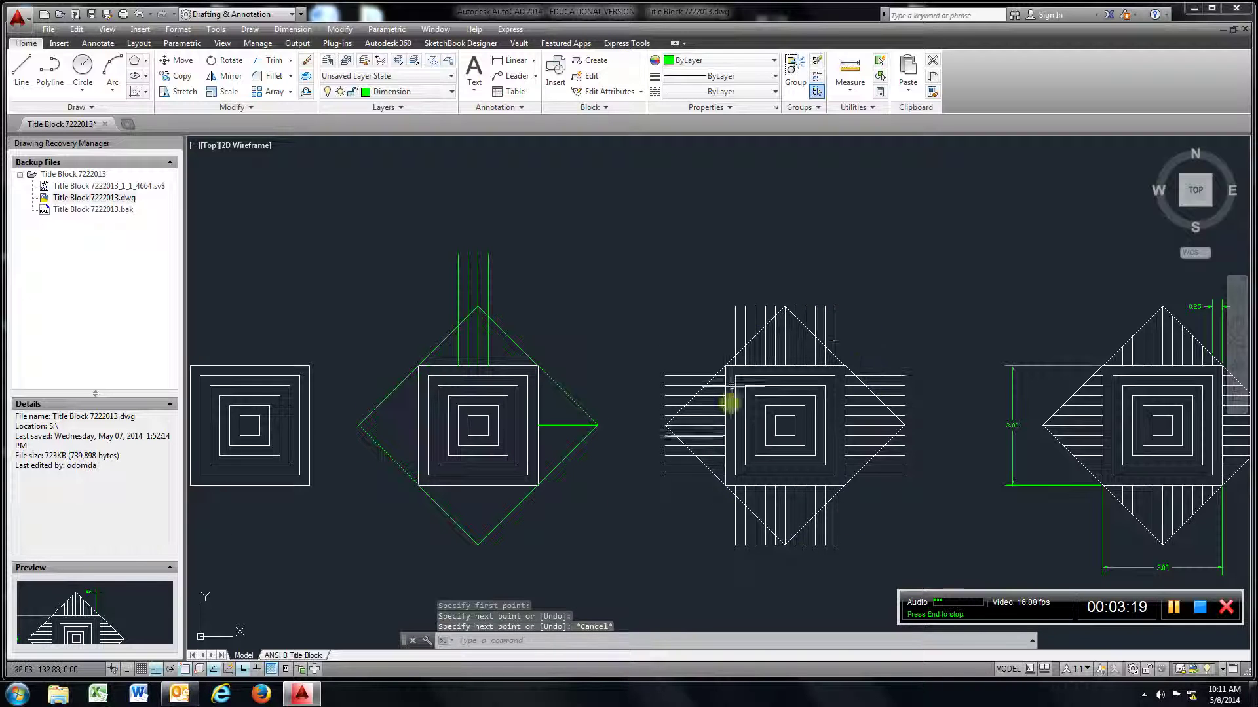
- Trim the top ends of the parallel lines, using the diamond as the cutting edge
{"action": "middle_click_drag", "start_coordinate": [809, 450], "coordinate": [525, 442]}
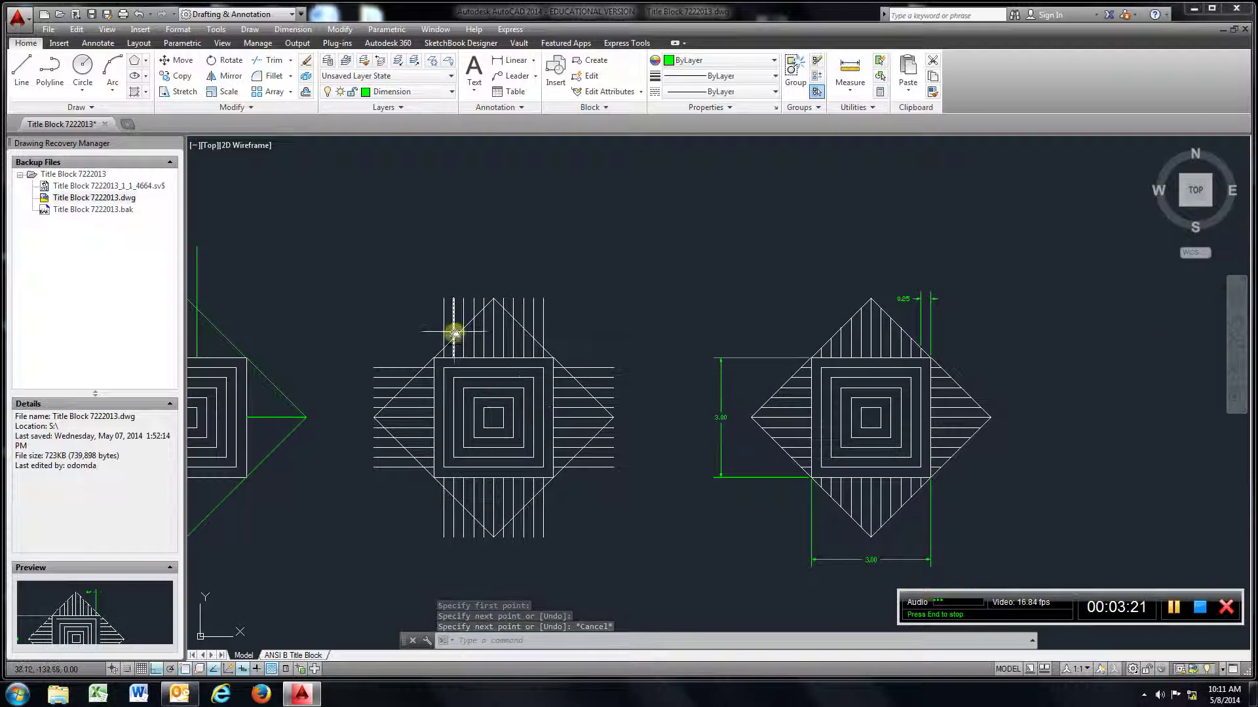
{"action": "left_click", "coordinate": [267, 65]}
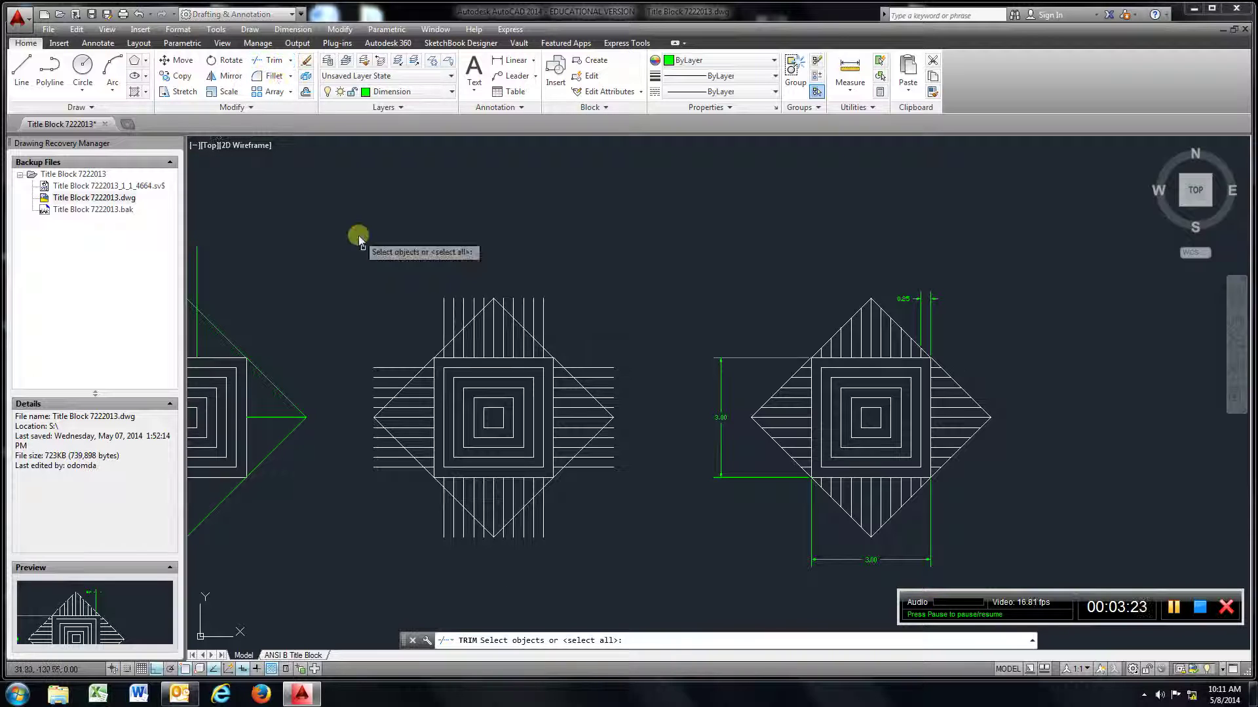
{"action": "left_click", "coordinate": [429, 361]}
{"action": "key", "text": "Return"}
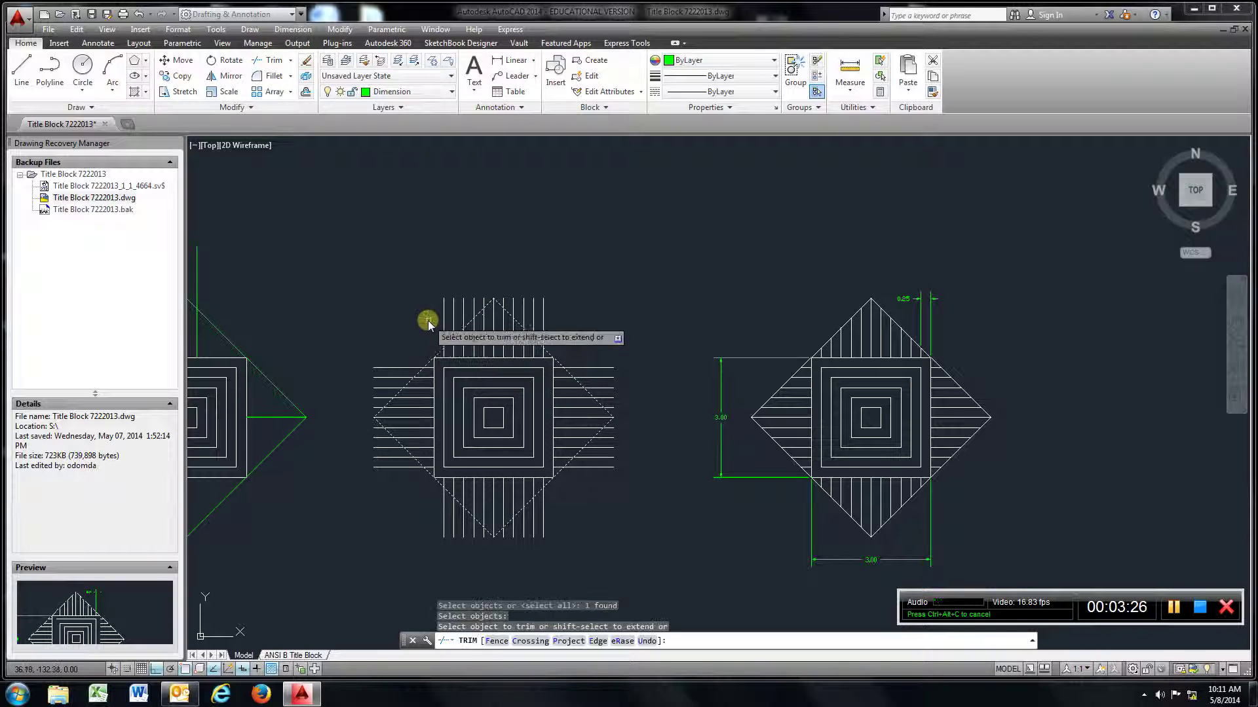
{"action": "left_click", "coordinate": [453, 317]}
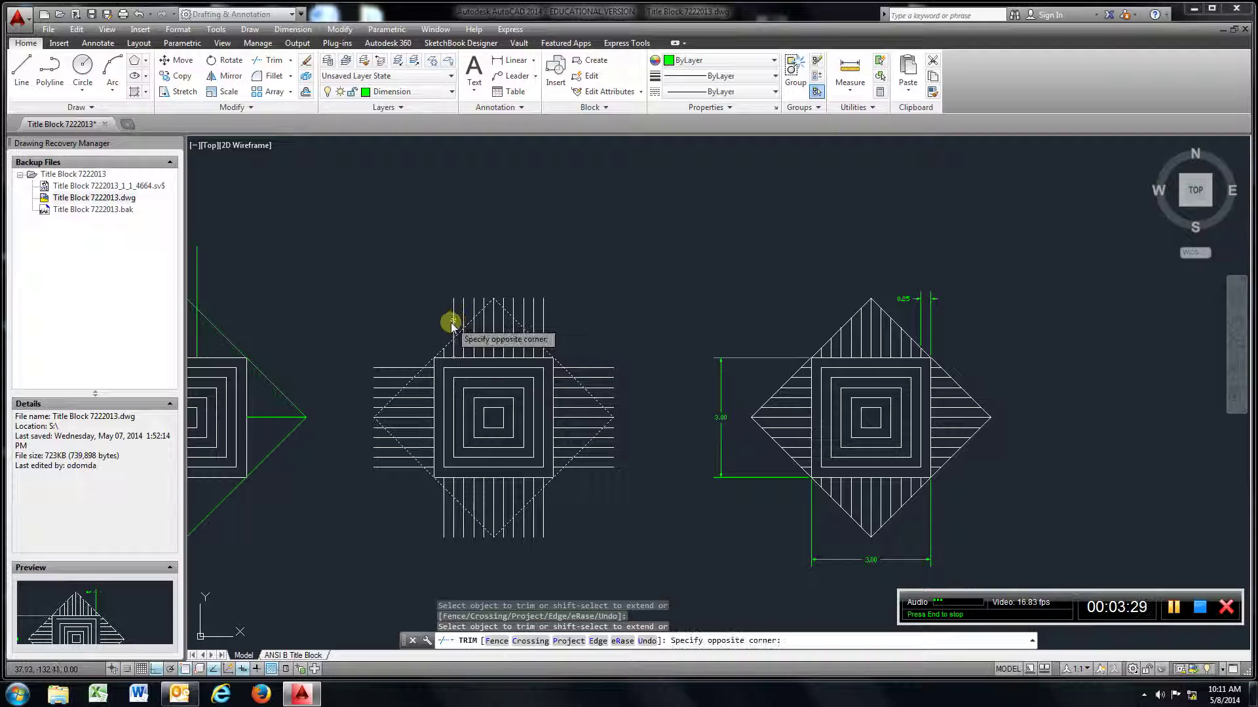
{"action": "left_click", "coordinate": [474, 278]}
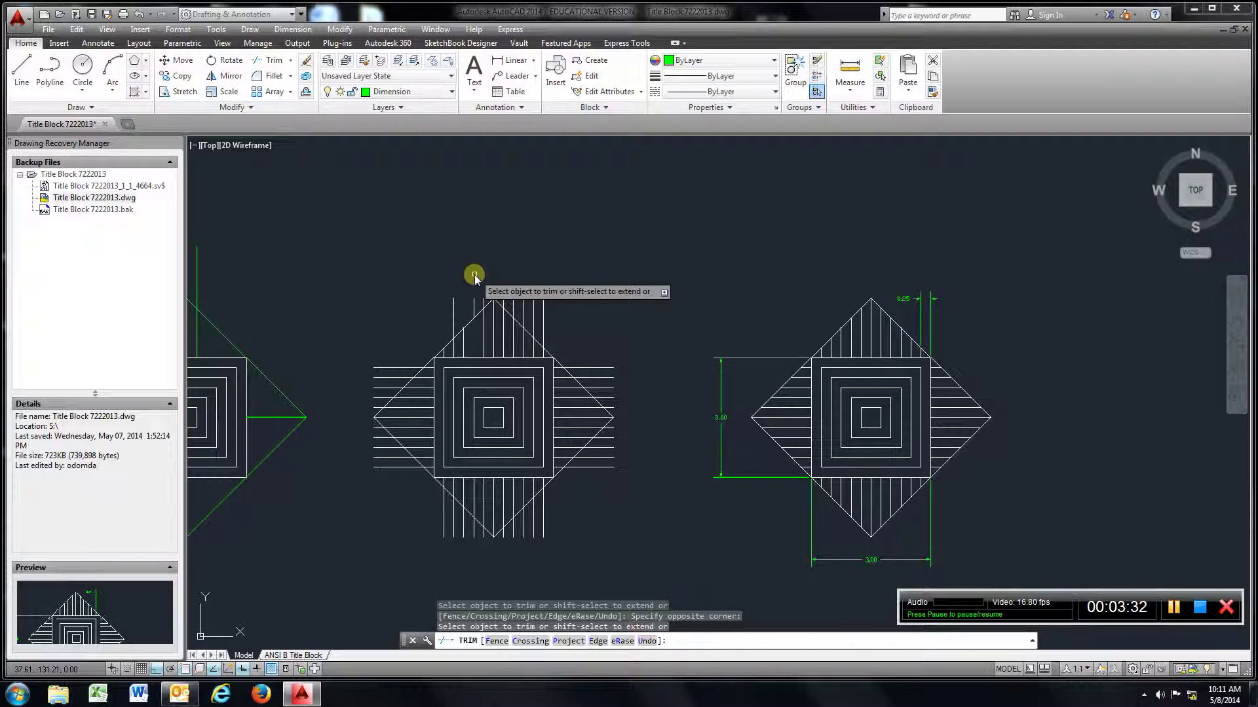
- Undo the trim and switch to the ANSI B Title Block layout
{"action": "left_click", "coordinate": [135, 13]}
{"action": "mouse_move", "coordinate": [924, 467]}
{"action": "middle_mouse_down"}
{"action": "mouse_move", "coordinate": [512, 383]}
{"action": "mouse_move", "coordinate": [646, 402]}
{"action": "middle_mouse_up"}
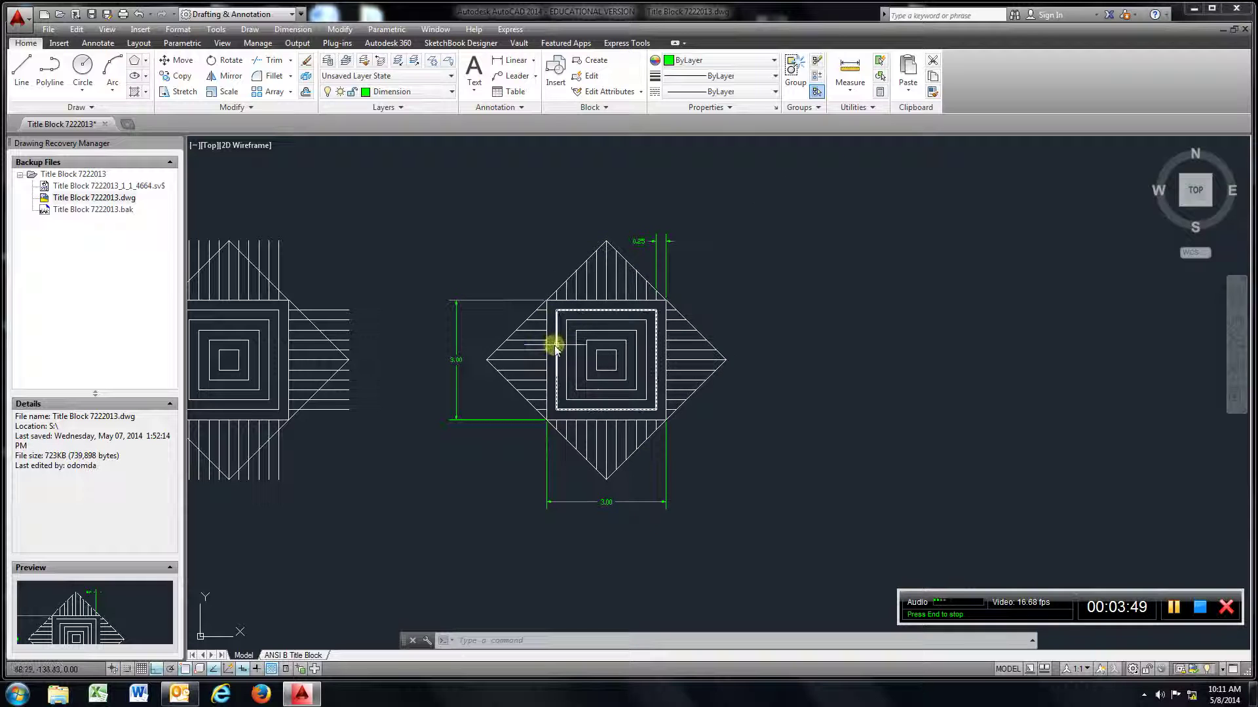
{"action": "left_click", "coordinate": [282, 654]}
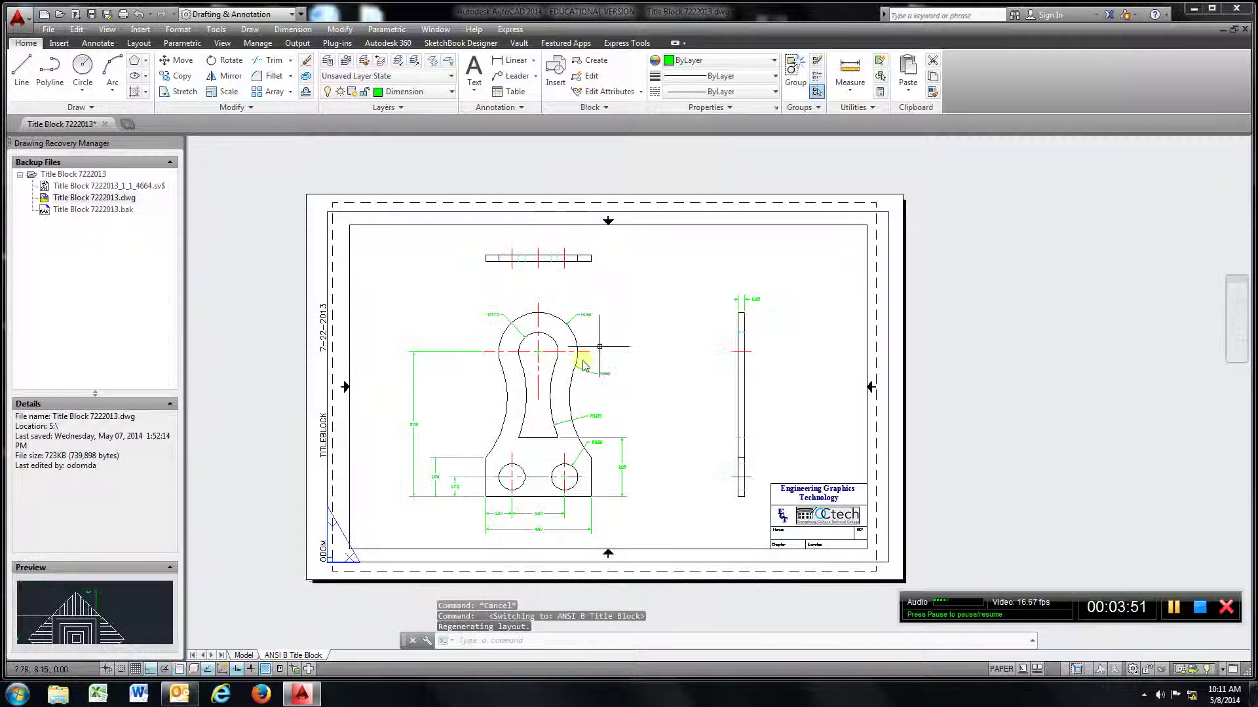
{"action": "left_click", "coordinate": [740, 364]}
{"action": "type", "text": "undo"}
{"action": "key", "text": "Return"}
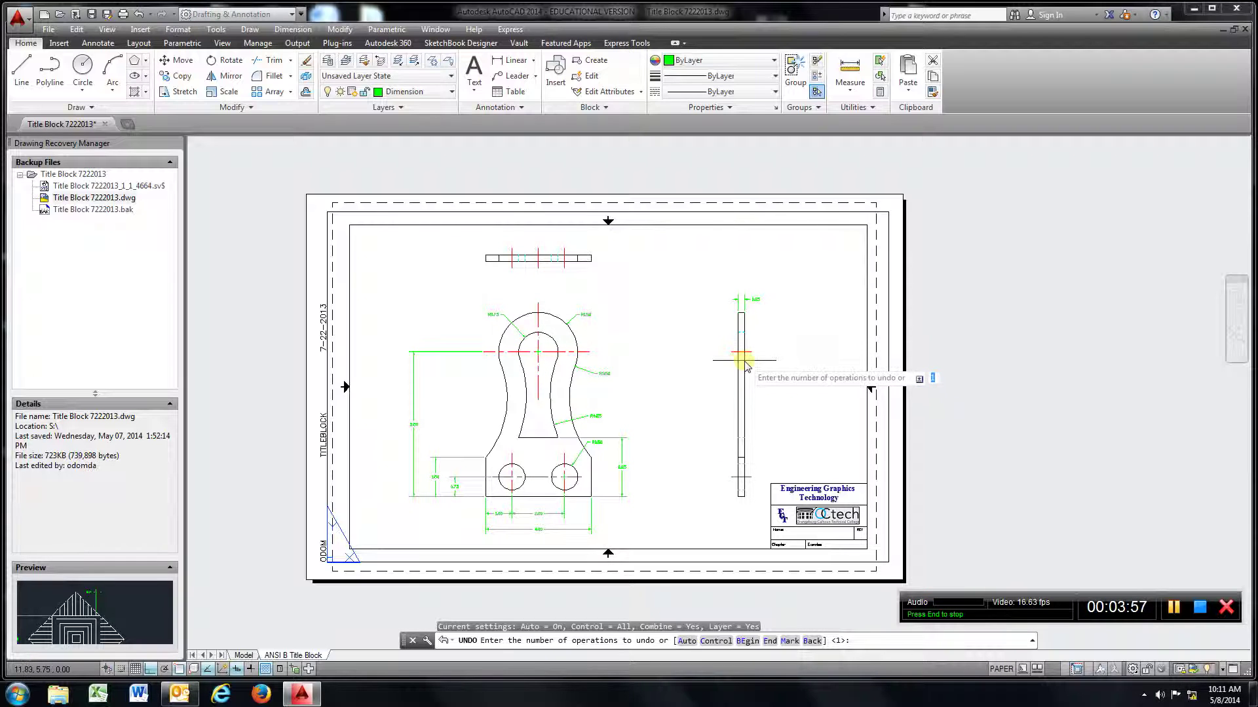
{"action": "key", "text": "Escape"}
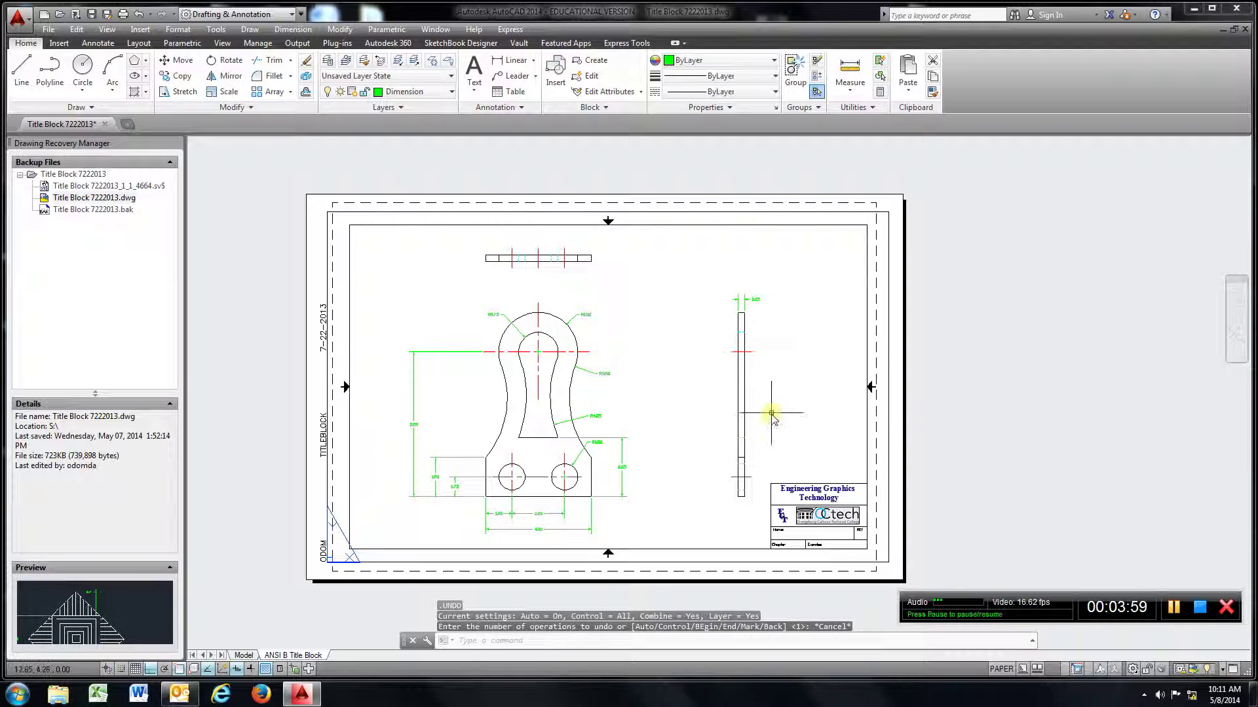